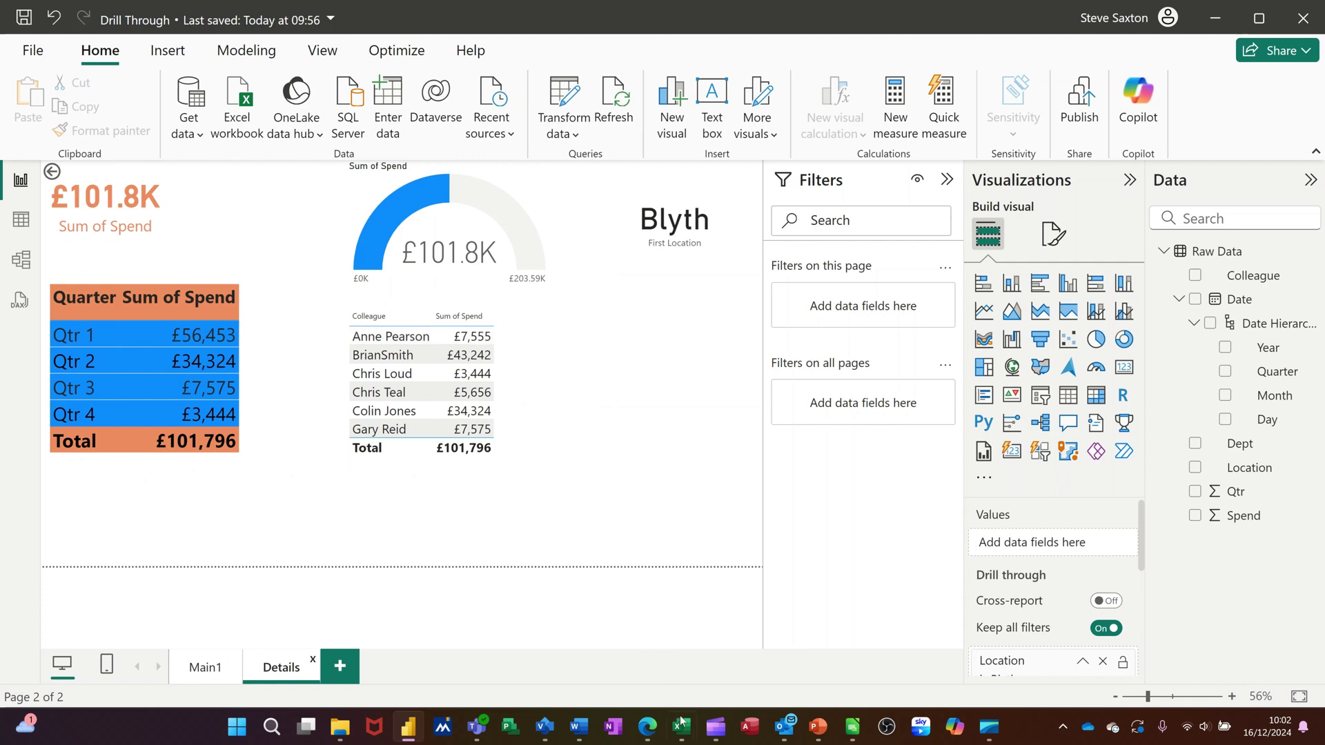
In the blank Book7 workbook, open Data > Get Data > From Power Platform to reach From Power BI.
mouse_move(682, 731)
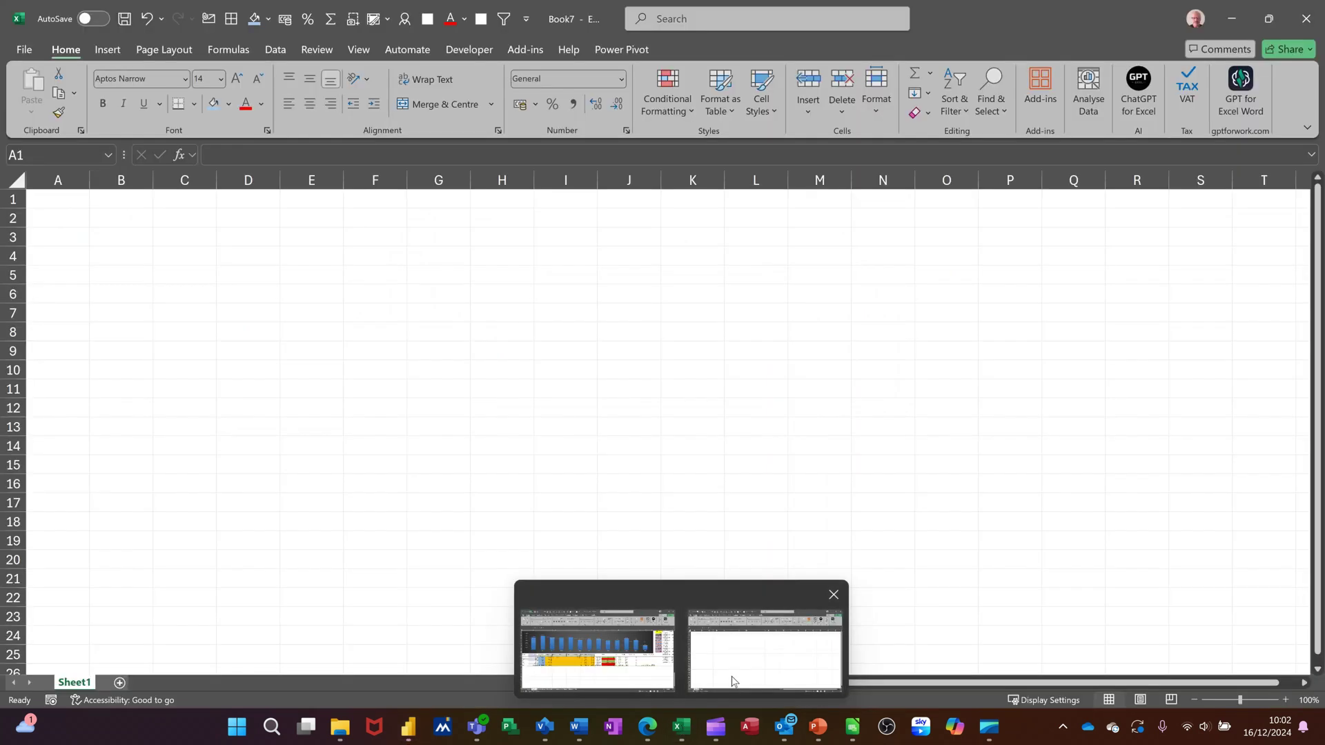
click(751, 628)
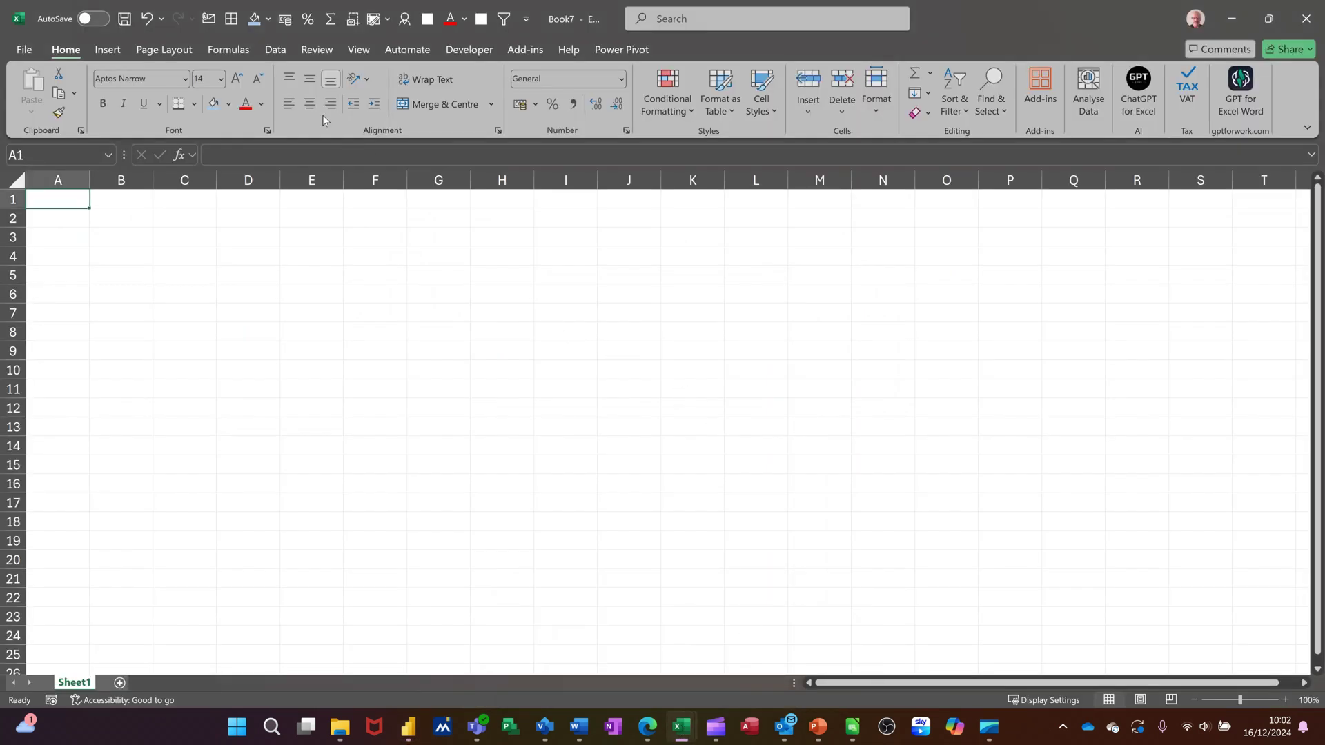
click(275, 49)
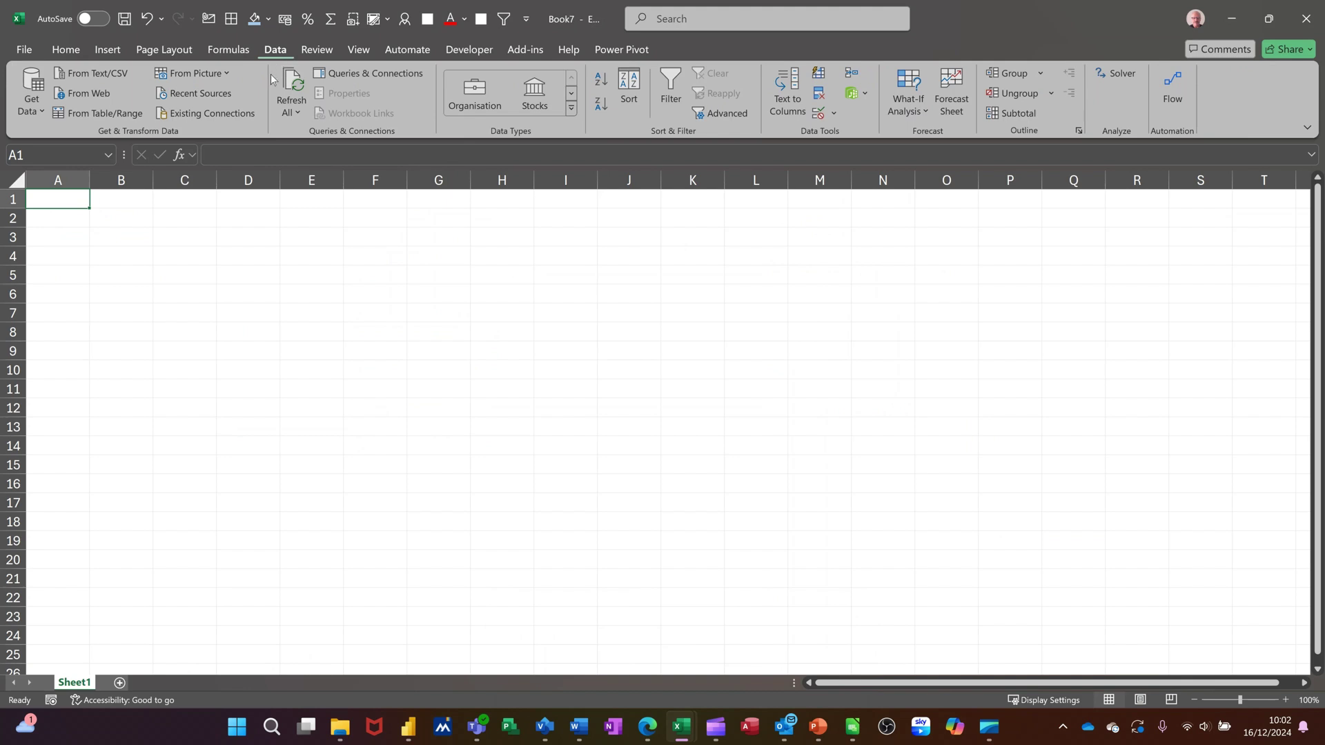
click(40, 113)
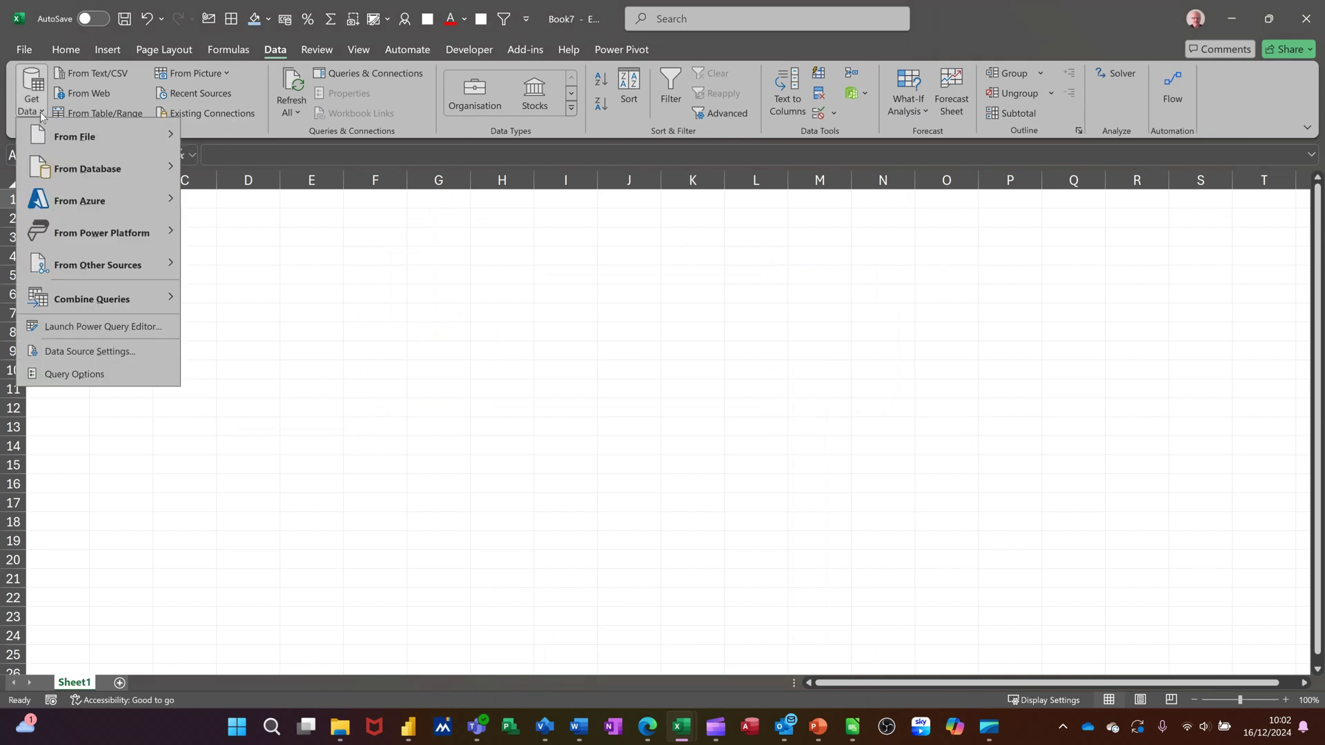
mouse_move(99, 203)
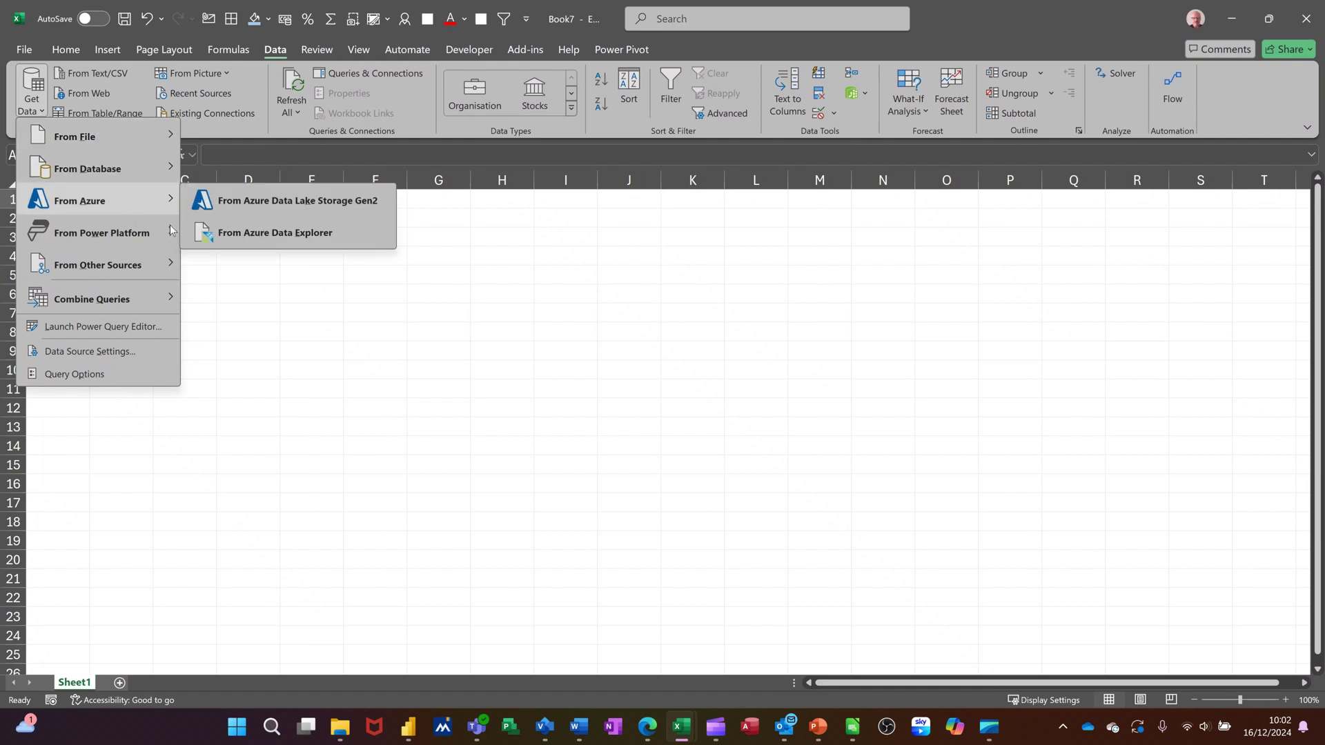
mouse_move(131, 237)
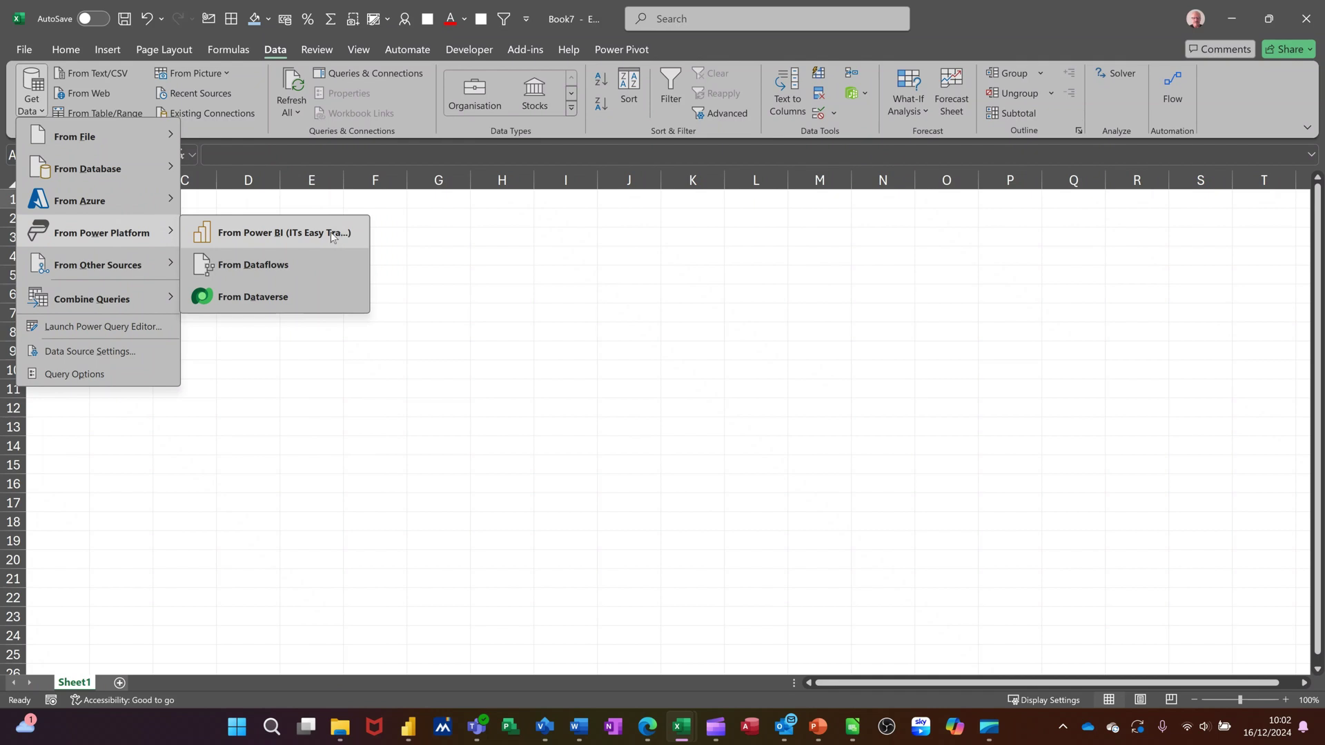
Open the Power BI Datasets pane and scroll down to the Drill Through dataset.
click(317, 237)
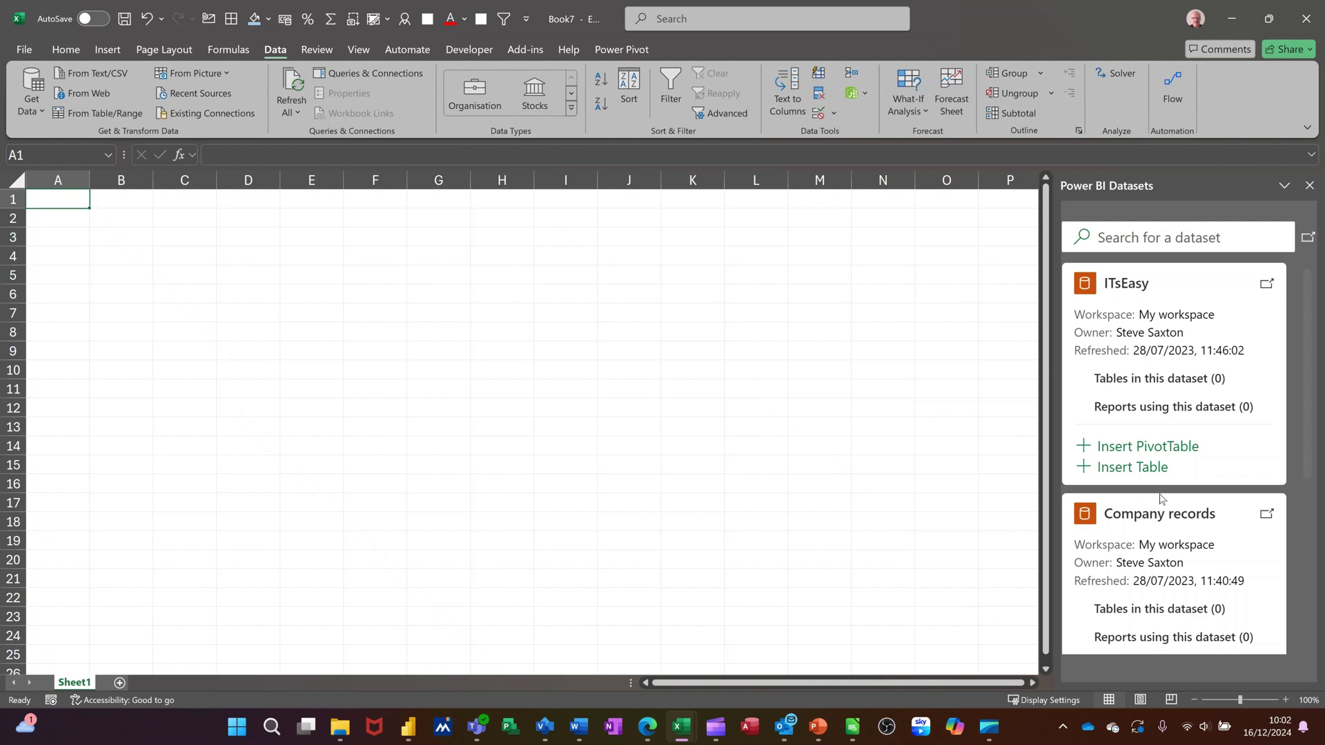
scroll(1164, 531, down, 4)
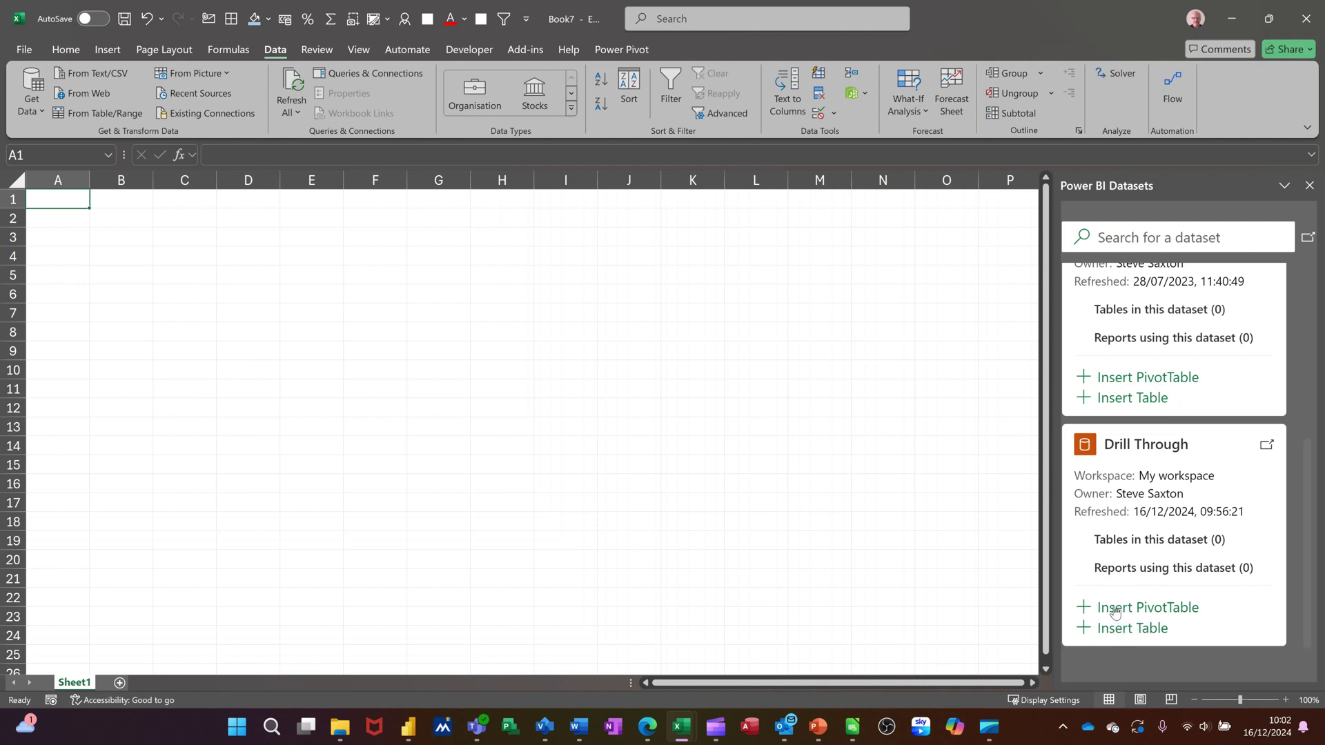
Insert a PivotTable from Drill Through with Location in Rows and Spend in Values.
click(1115, 610)
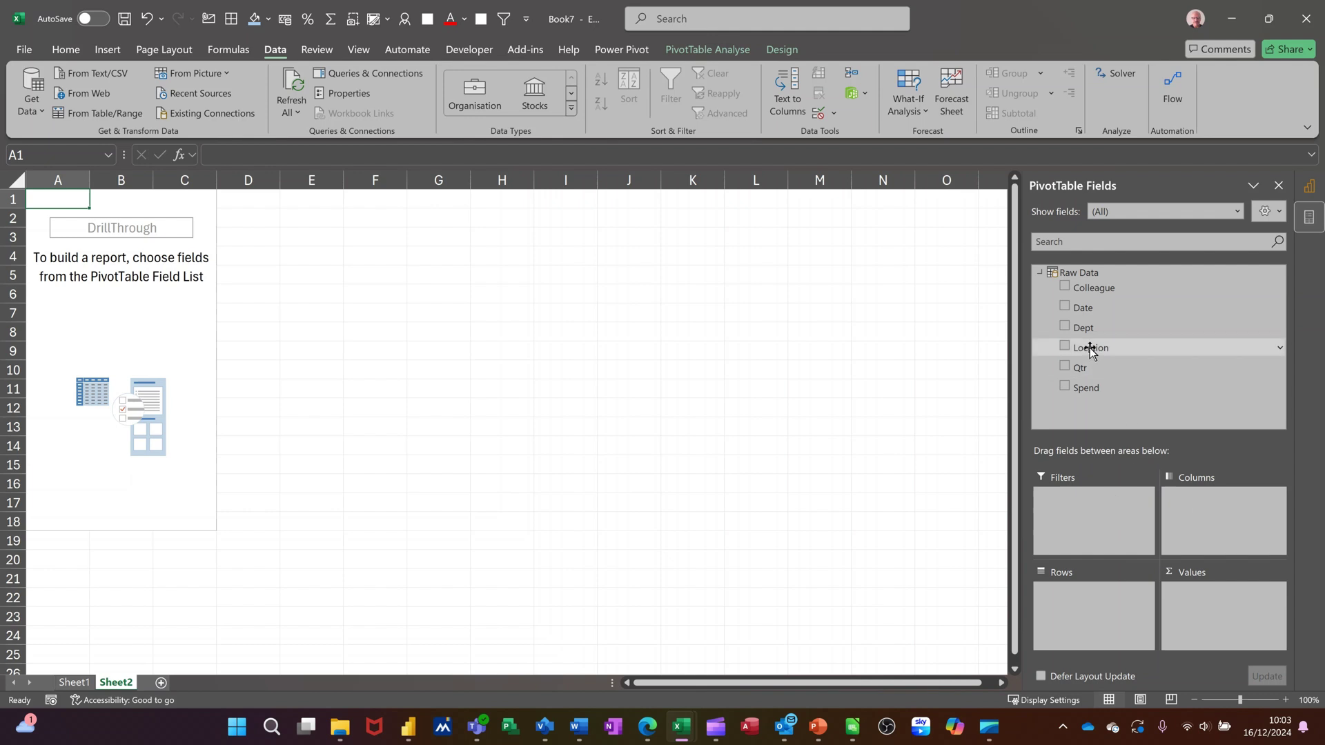
drag(1093, 348, 1077, 611)
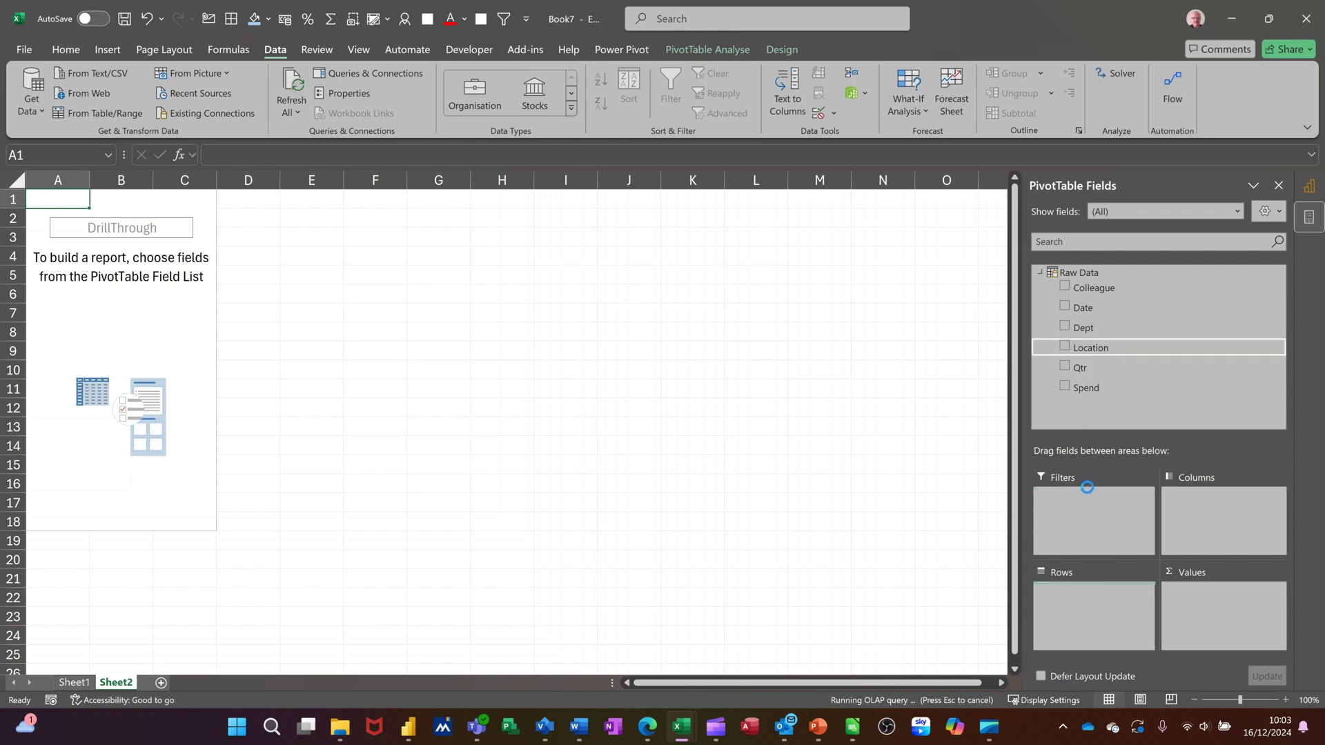
drag(1087, 387, 1182, 600)
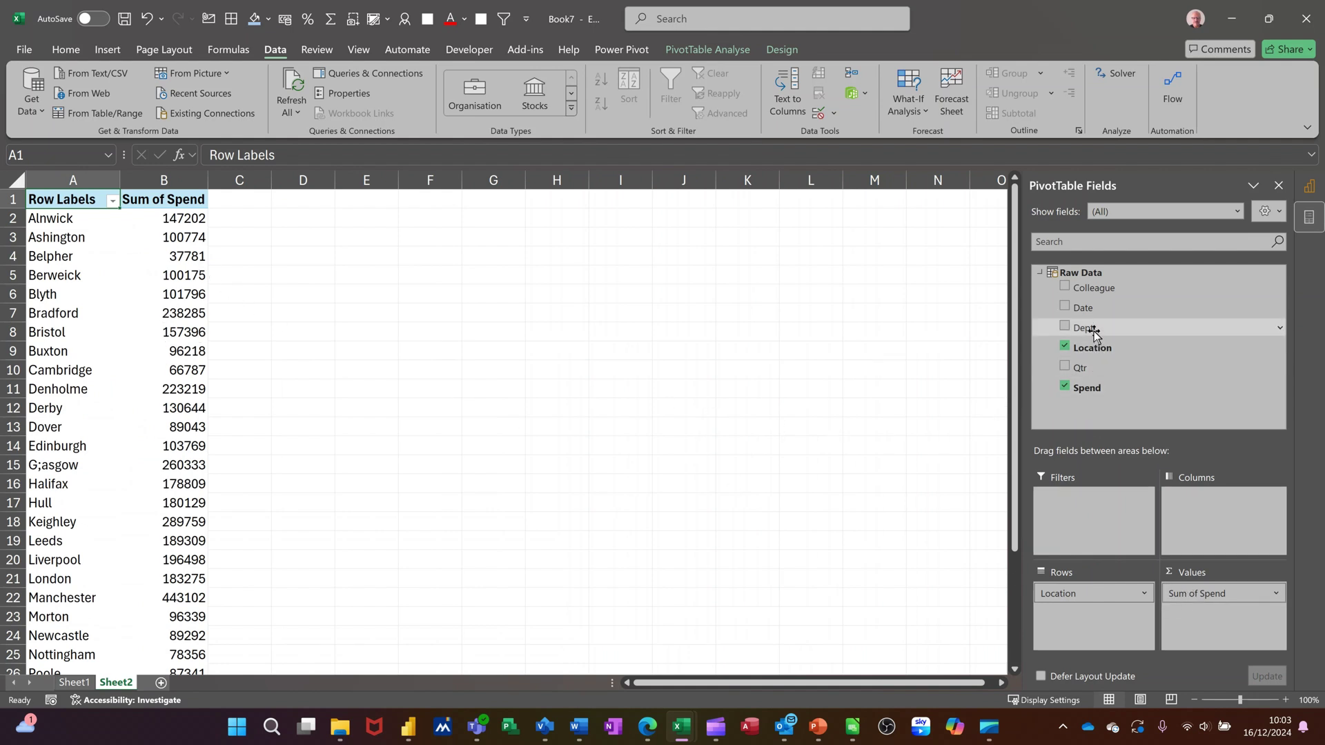
Put Dept in Columns, then move Location to Filters and Dept to Rows.
drag(1094, 333, 1209, 542)
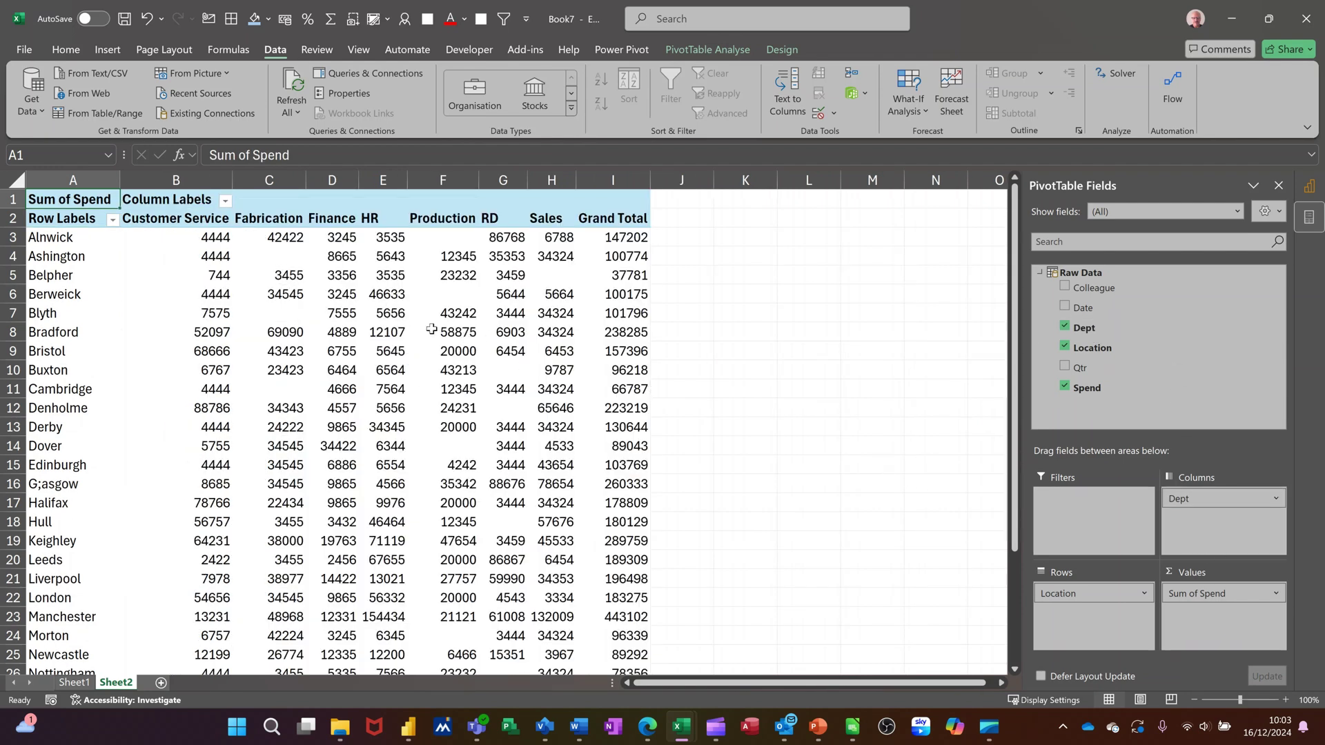
scroll(409, 376, down, 6)
scroll(409, 376, up, 7)
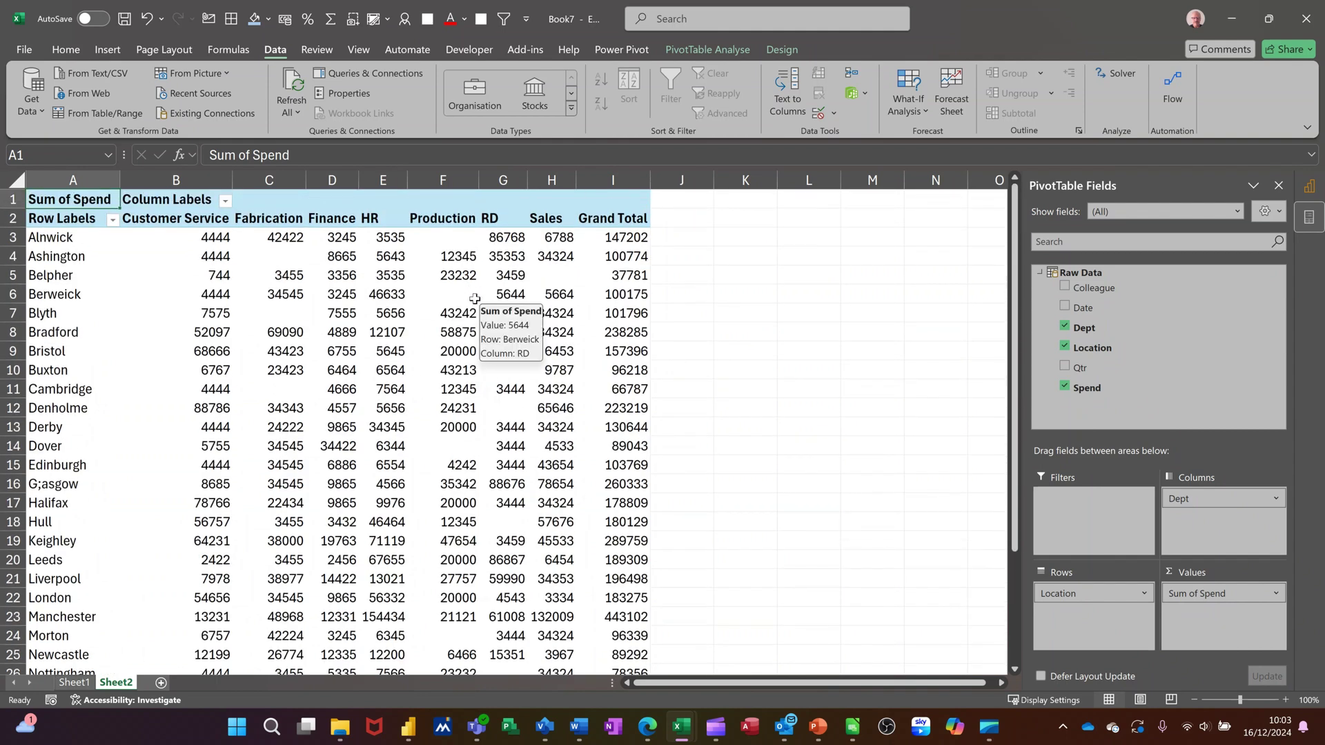
click(457, 332)
mouse_move(542, 354)
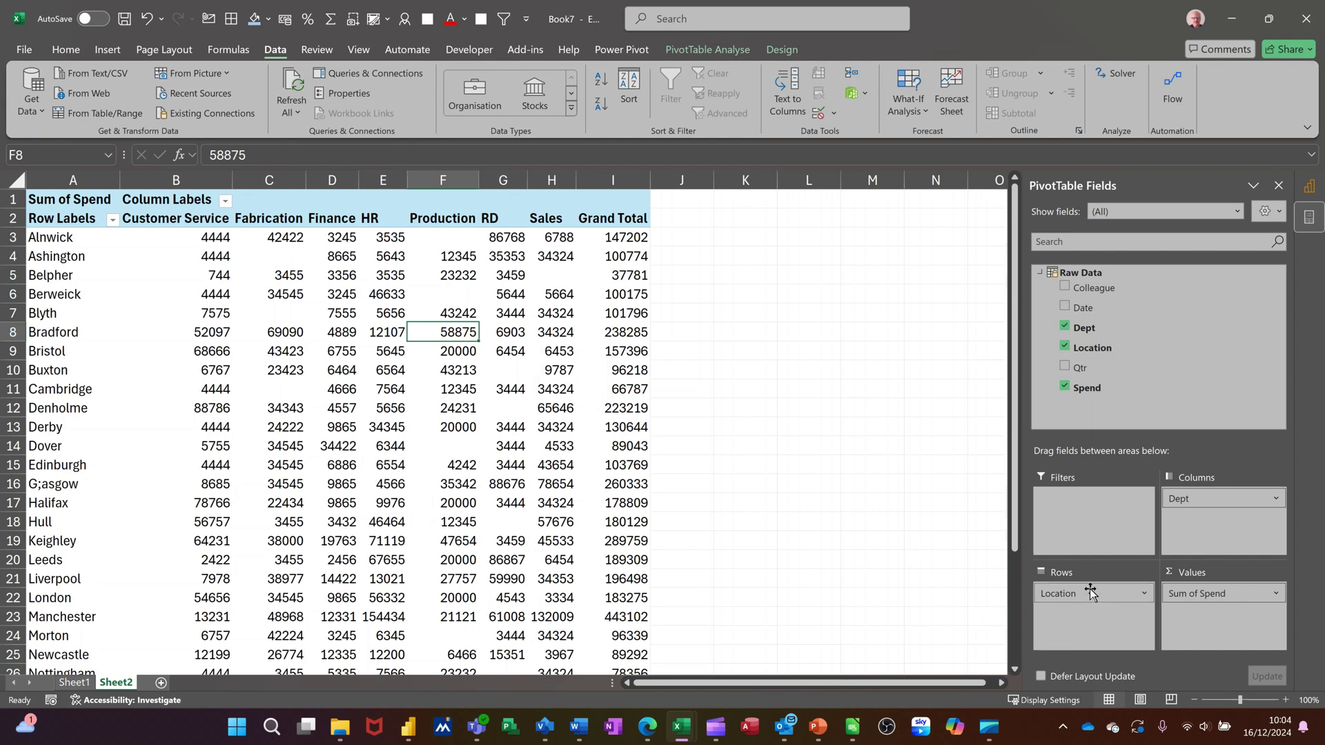
drag(1093, 593, 1088, 526)
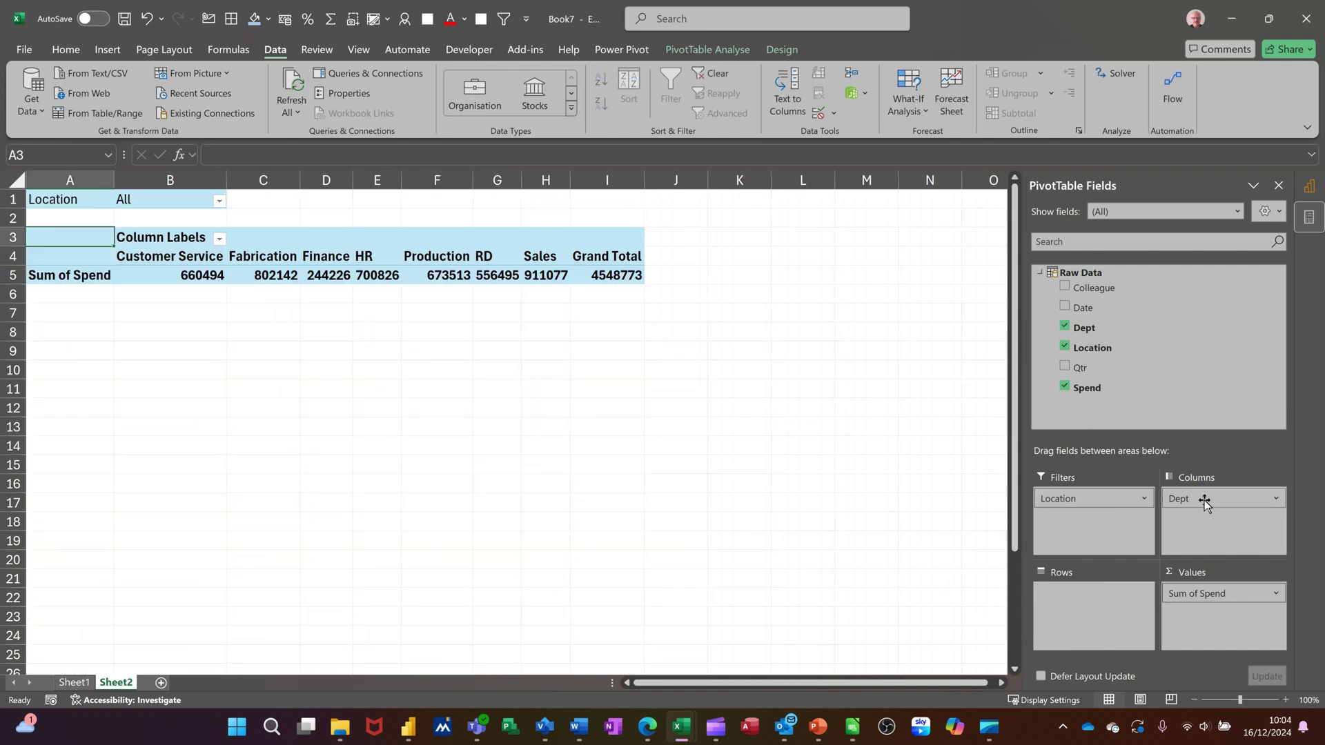
drag(1201, 499, 1102, 616)
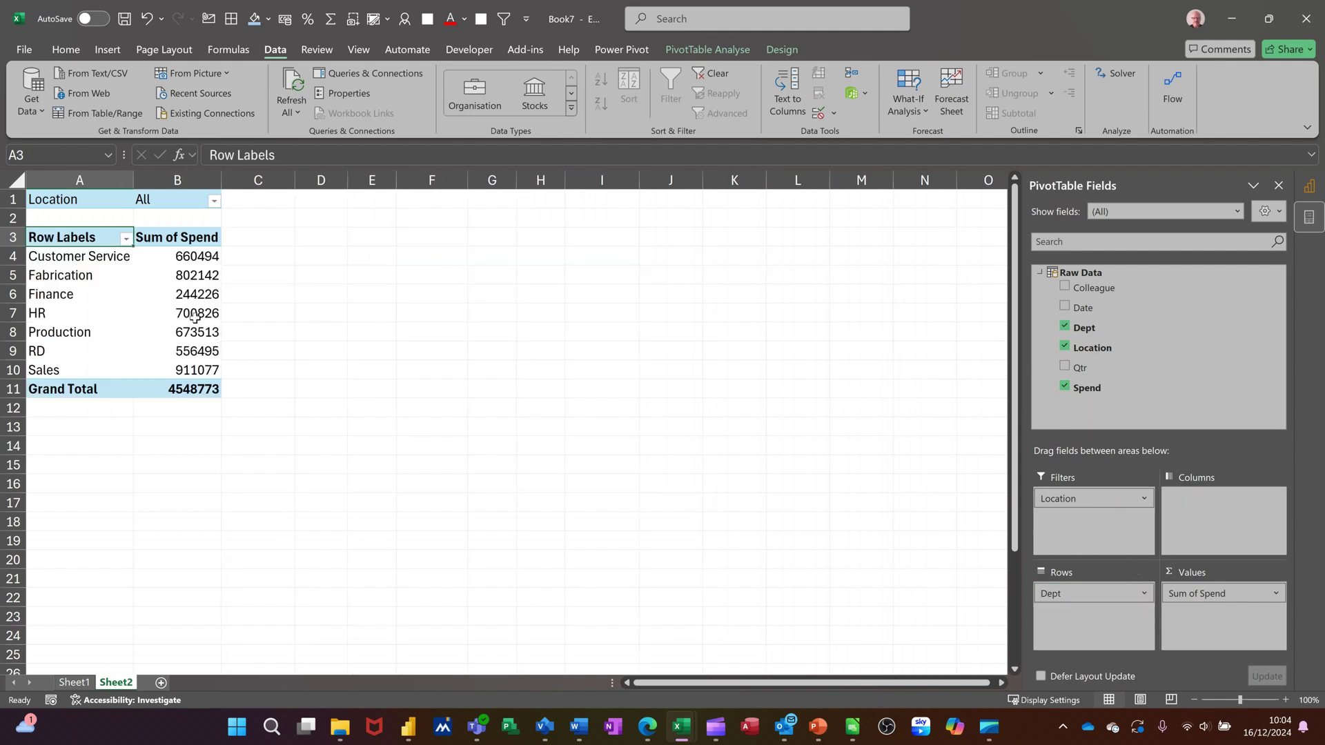
Format Sum of Spend values as £ Accounting with two decimals via Value Field Settings.
click(1212, 593)
click(1196, 576)
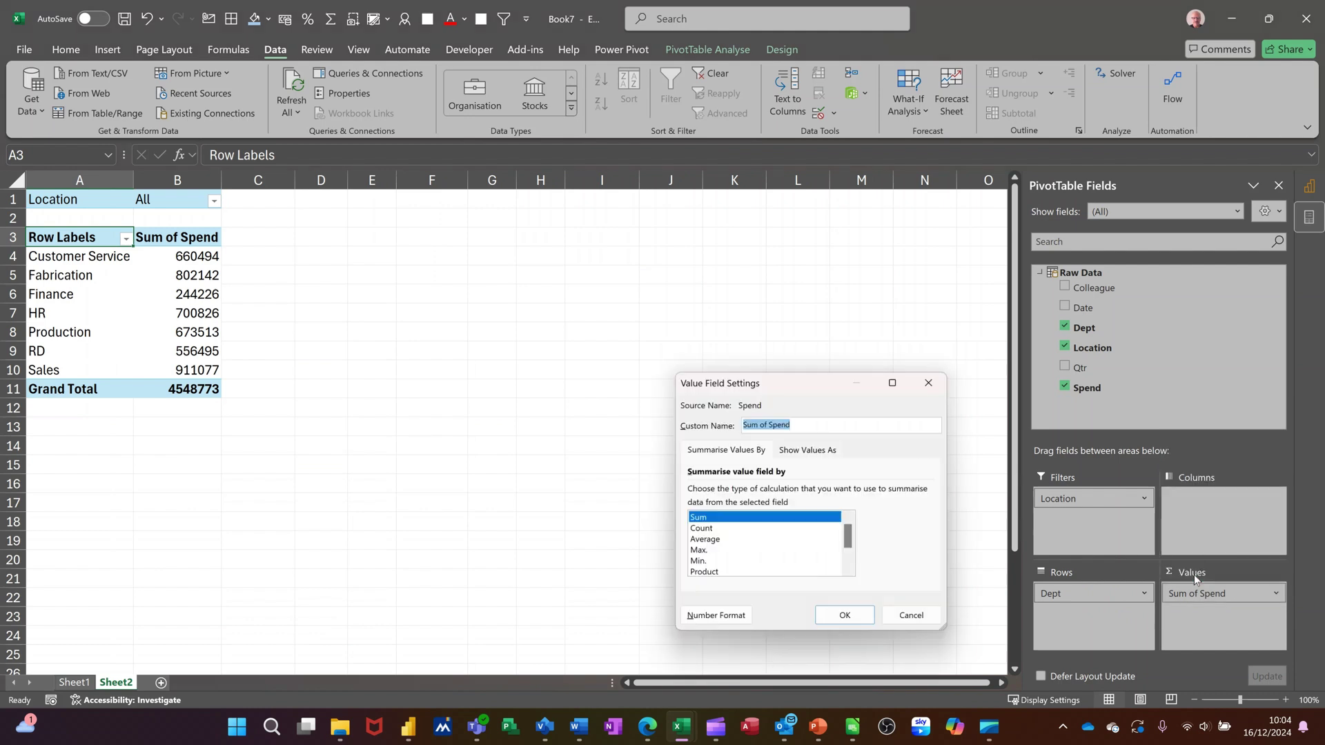
click(702, 617)
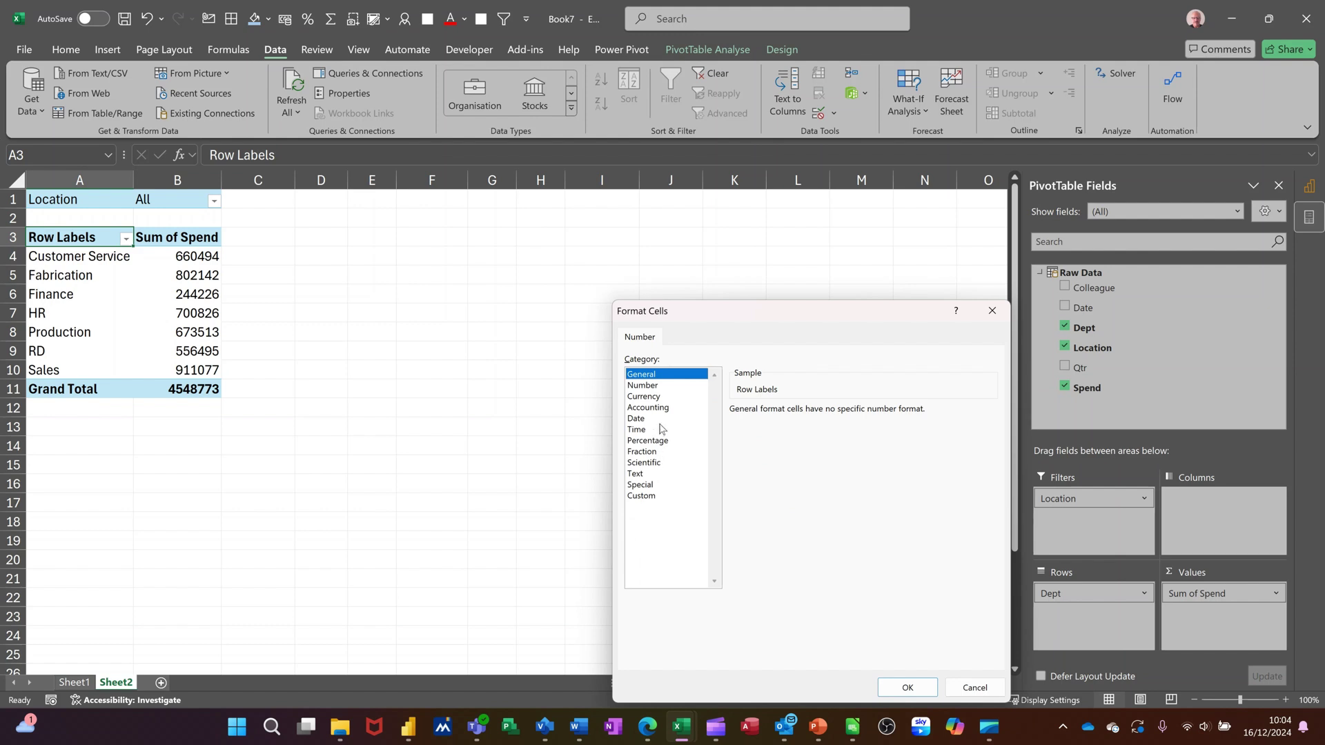
click(652, 408)
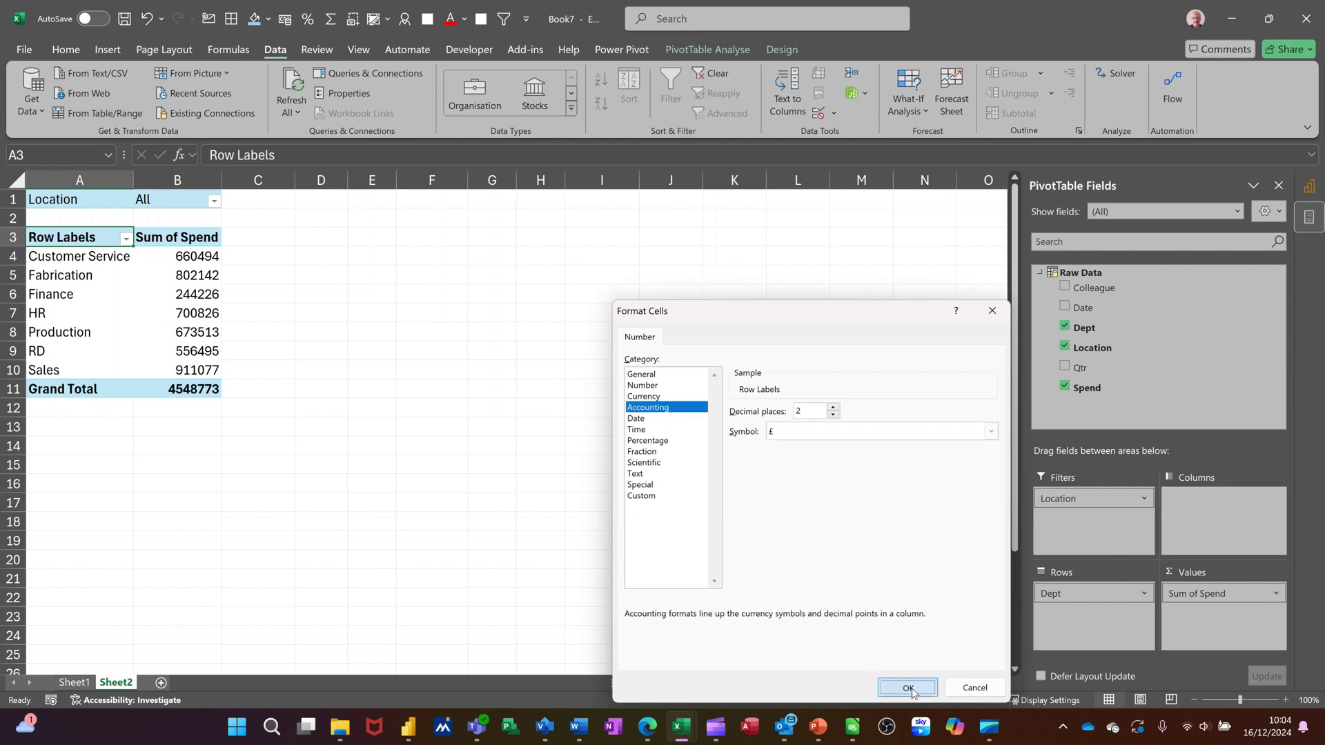
click(892, 680)
click(844, 618)
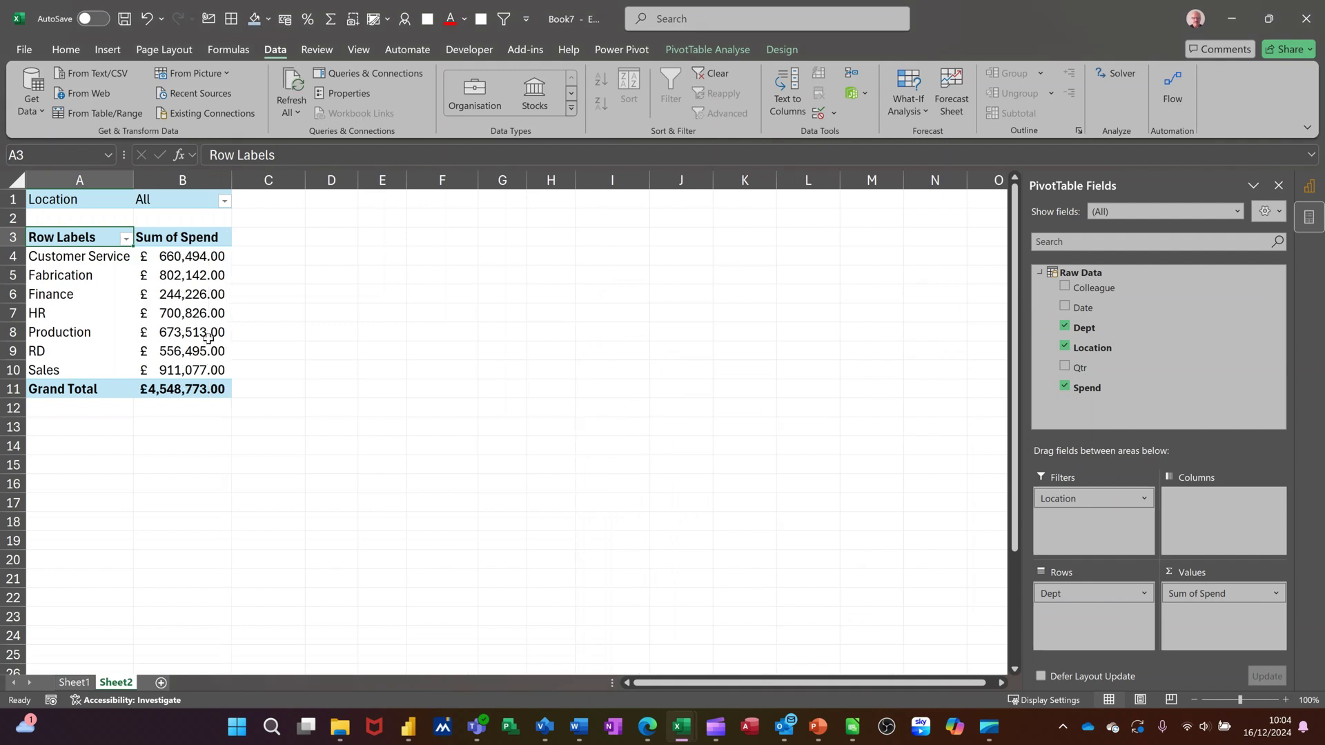
click(290, 91)
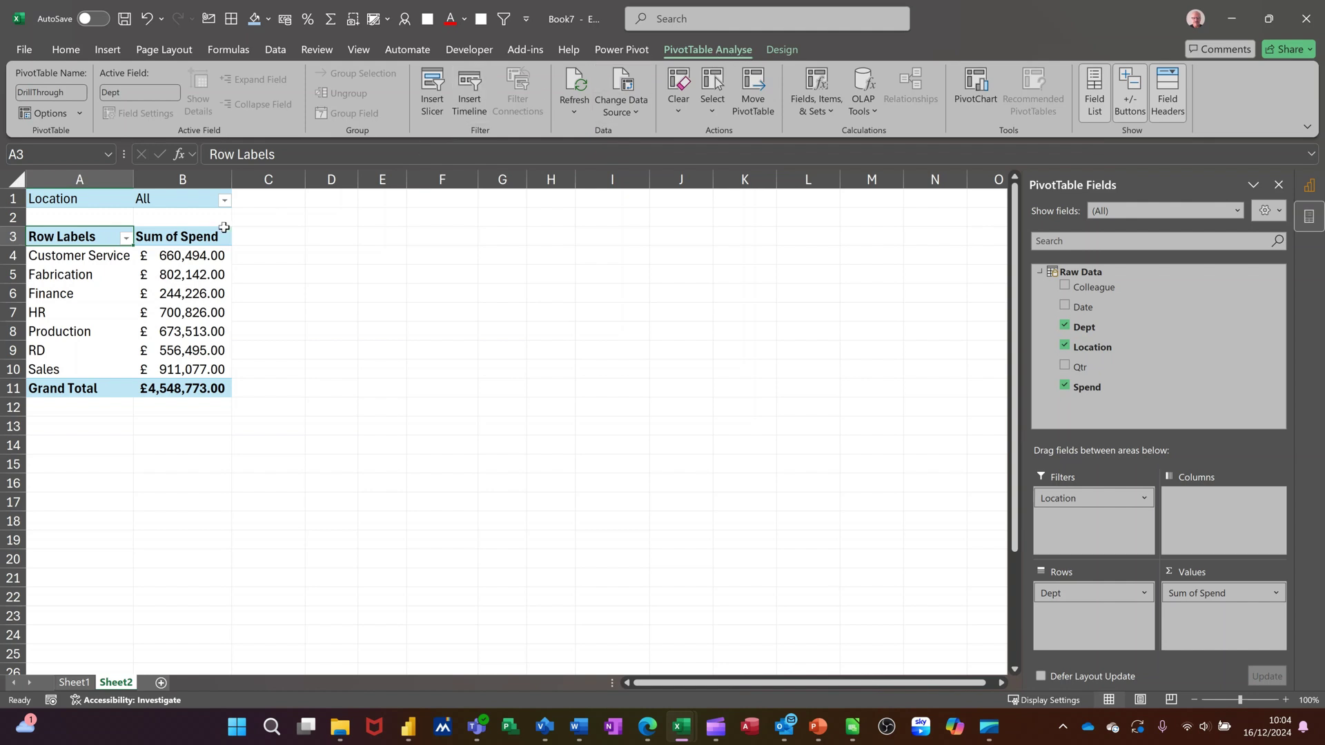
click(181, 274)
right_click(182, 276)
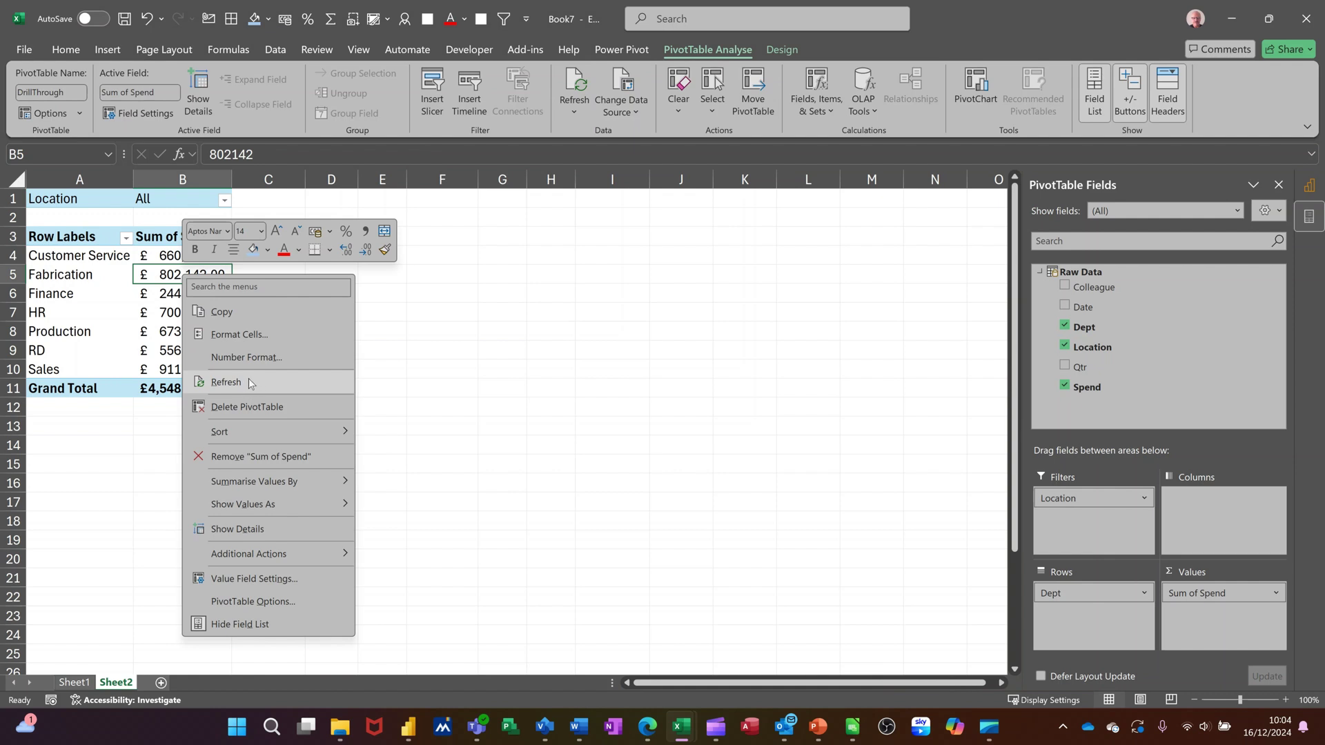
key(Escape)
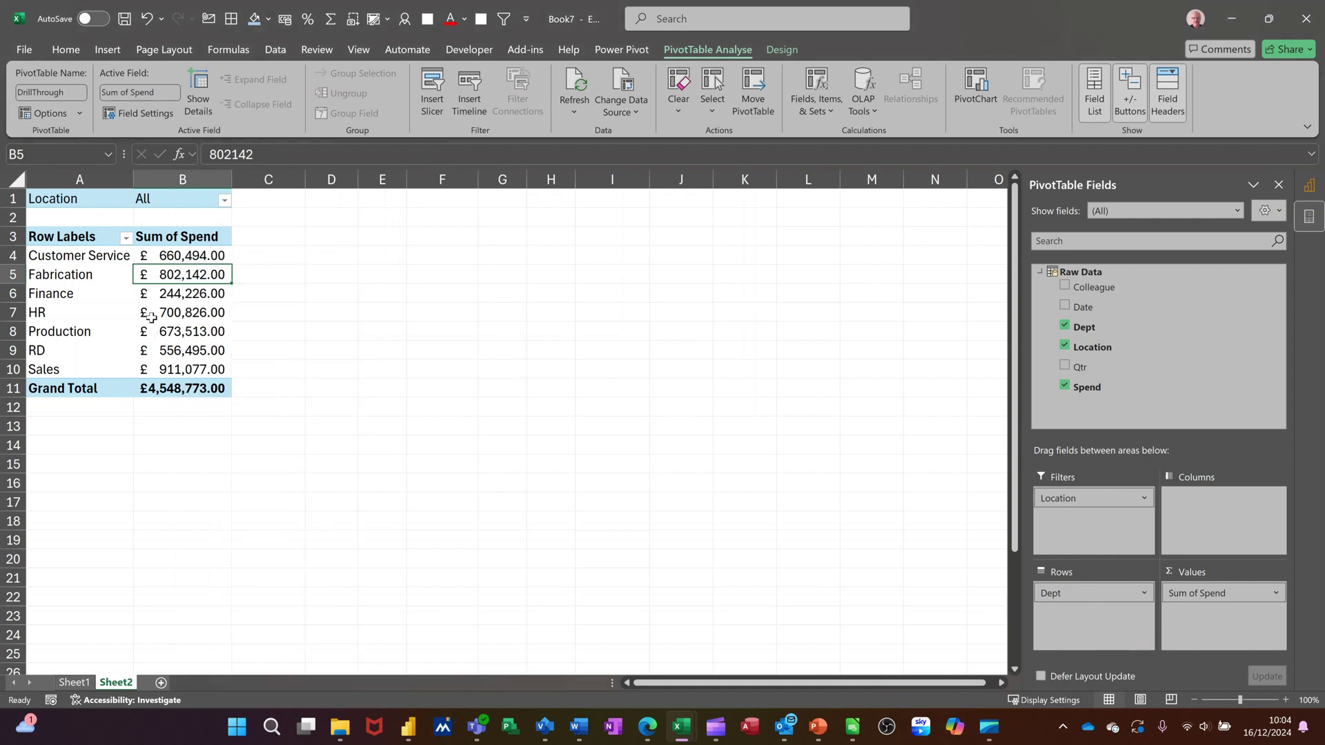
mouse_move(151, 317)
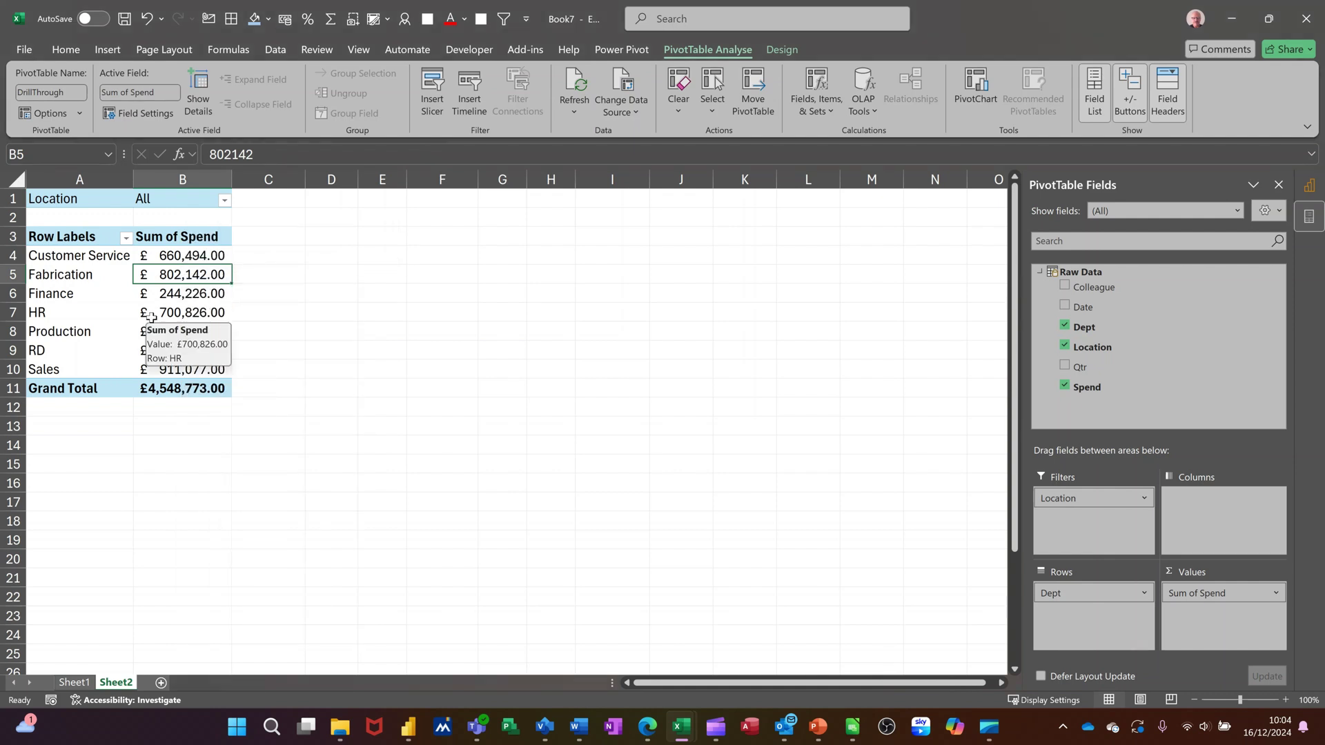
From Sheet1, insert a Drill Through table with Dept, Location, Spend and Colleague fields.
click(82, 683)
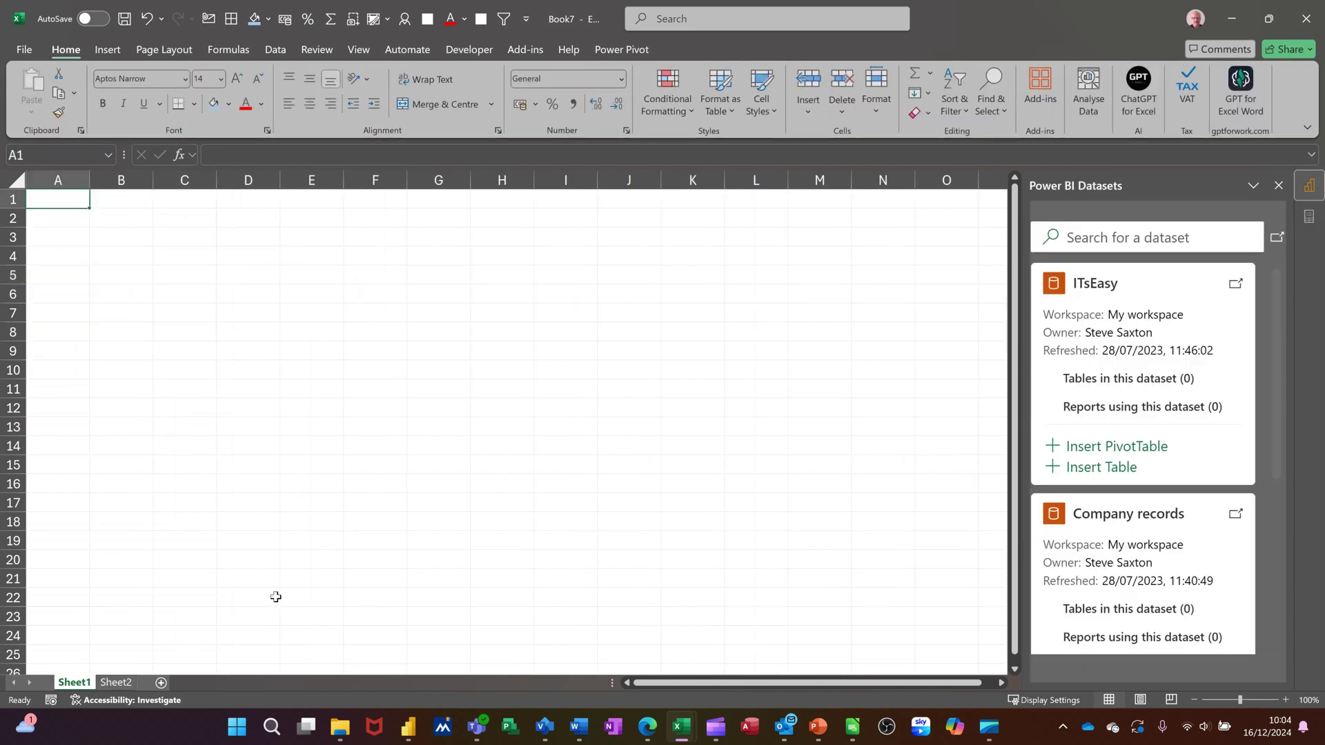
scroll(1133, 571, down, 3)
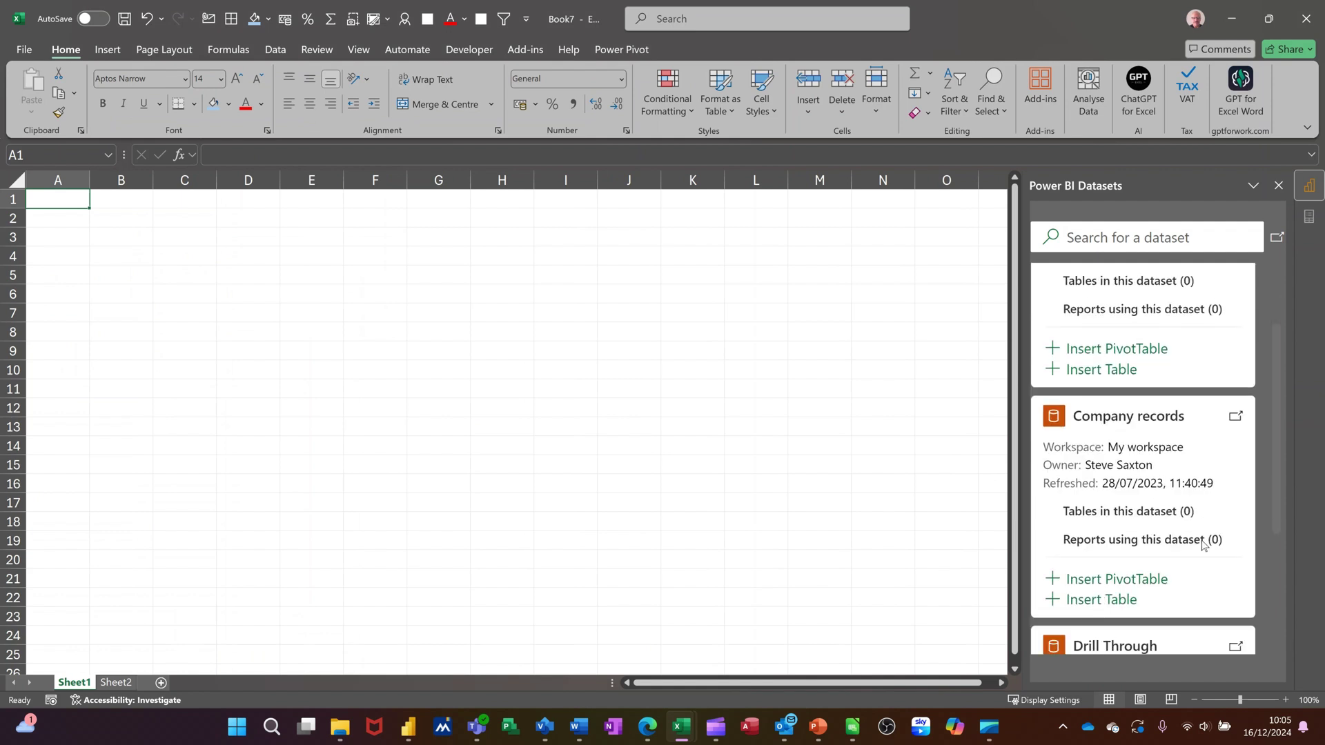
scroll(1120, 525, down, 2)
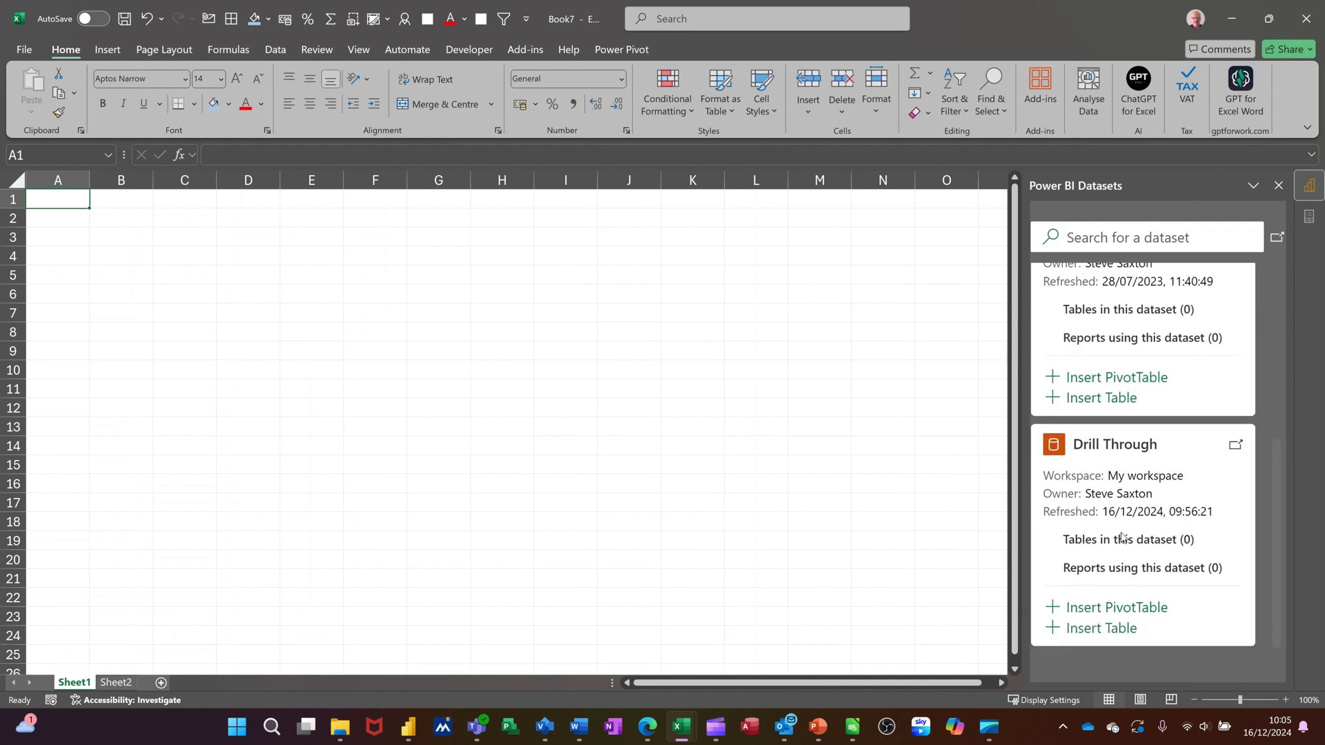
click(1085, 629)
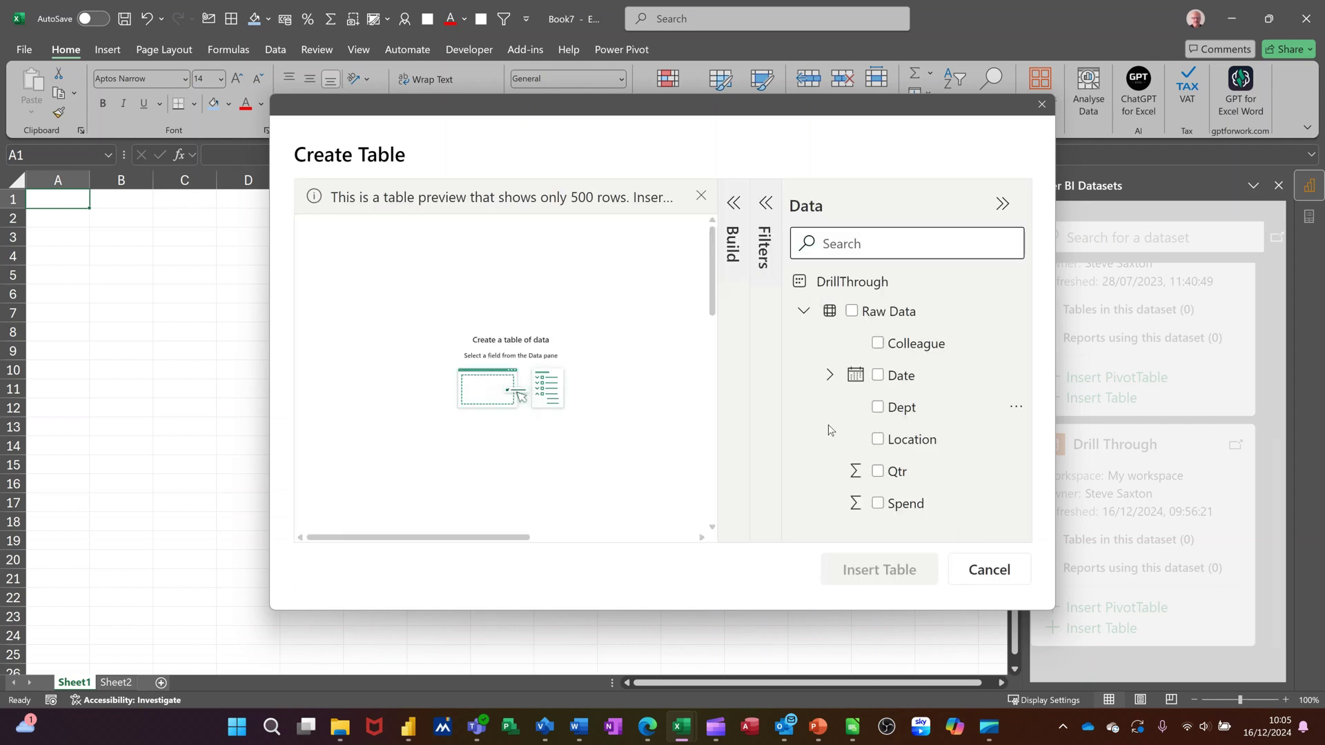
click(875, 412)
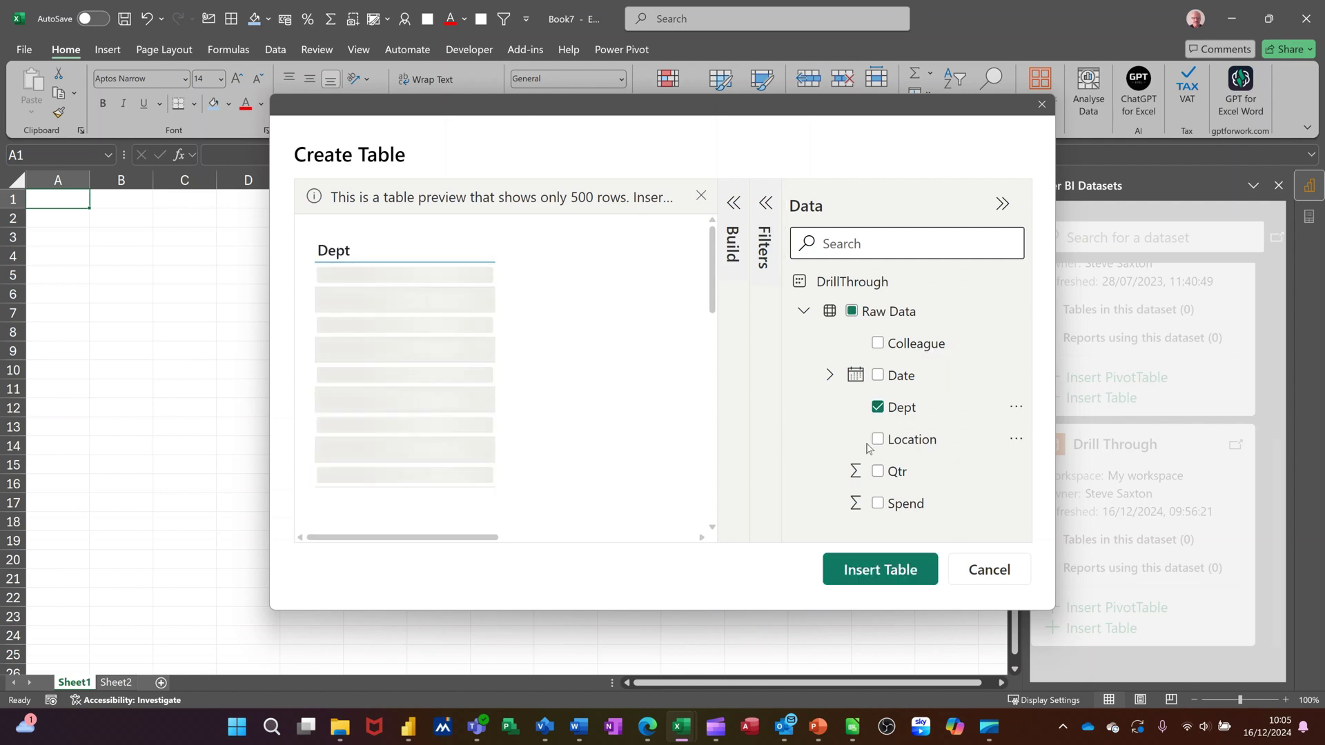
click(883, 445)
click(878, 503)
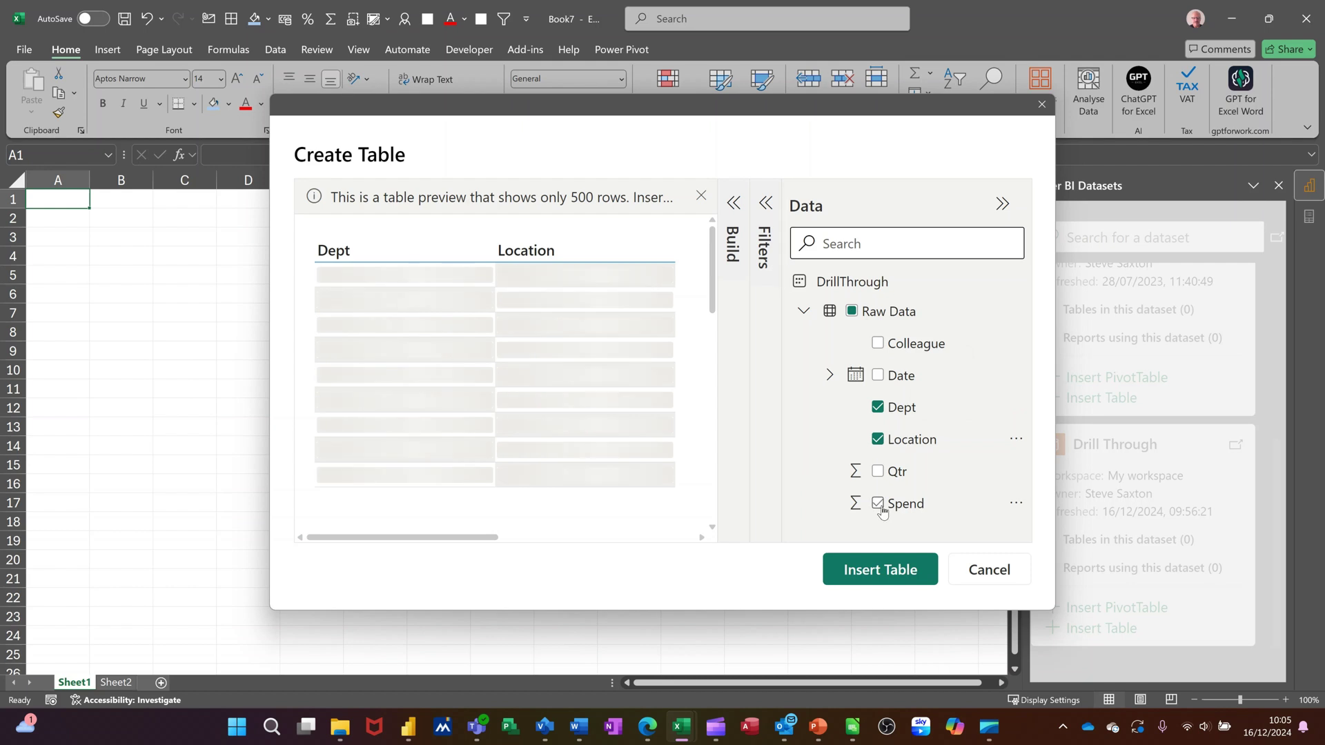
click(878, 343)
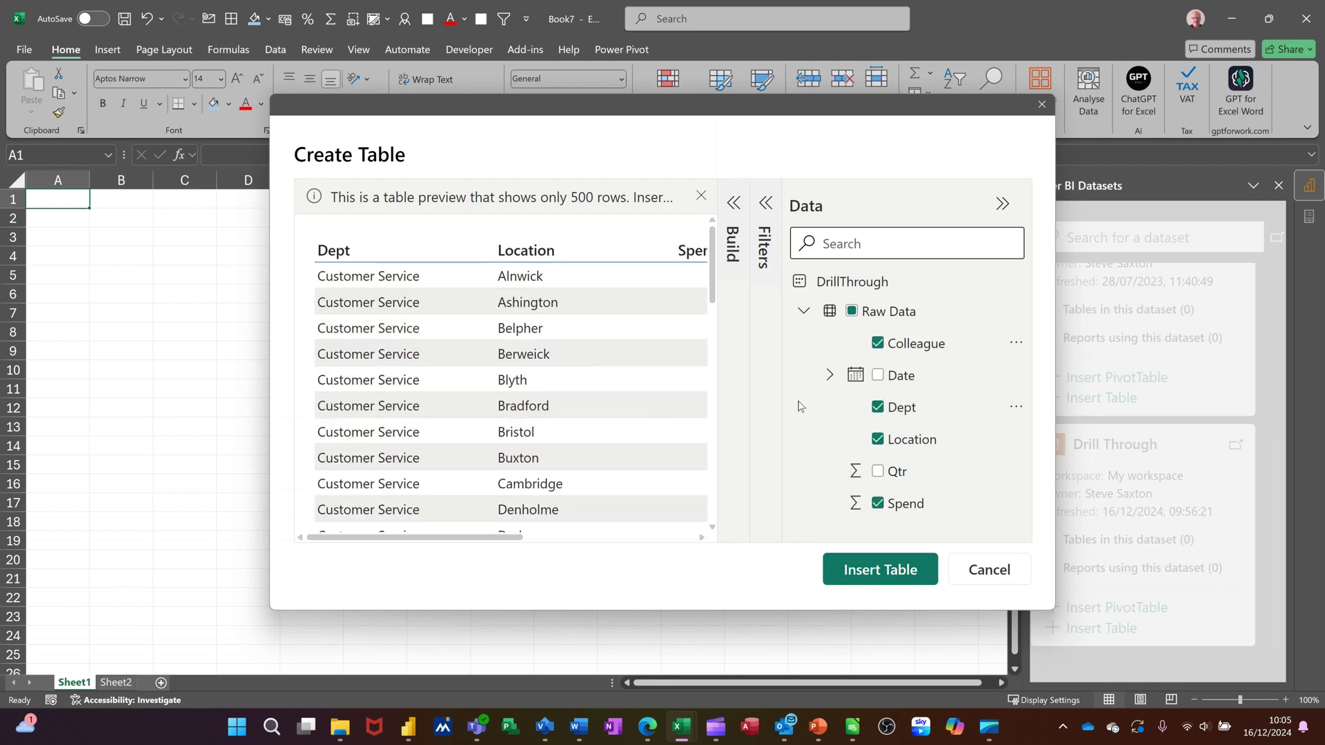
click(861, 572)
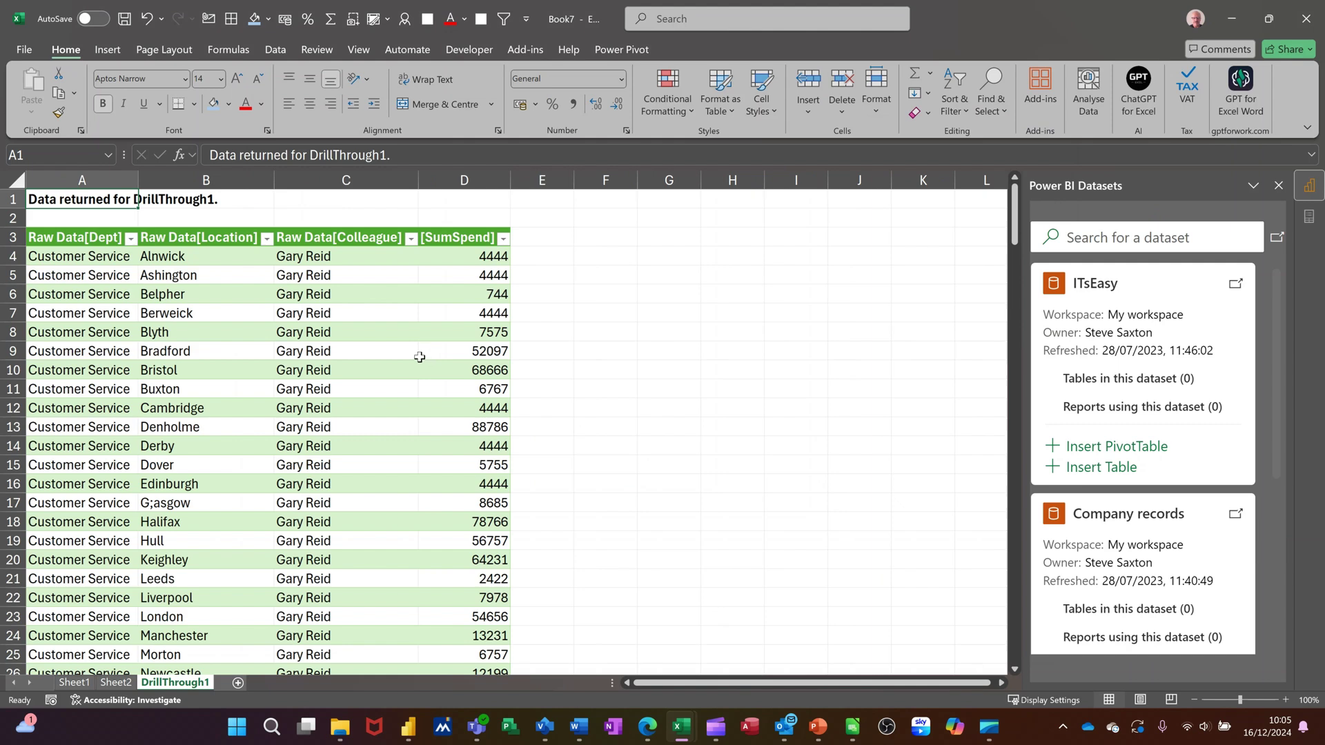
Apply an orange banded Table Design style to the DrillThrough1 table.
click(420, 357)
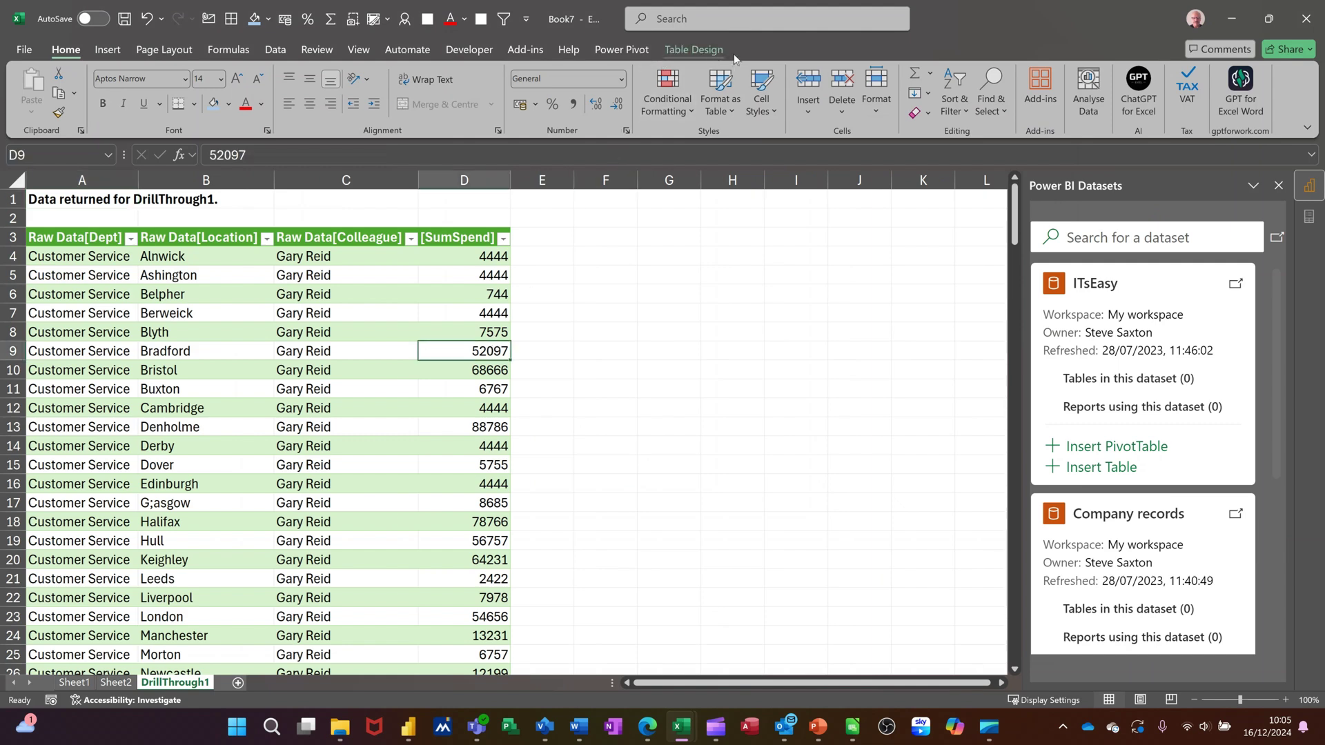
click(694, 50)
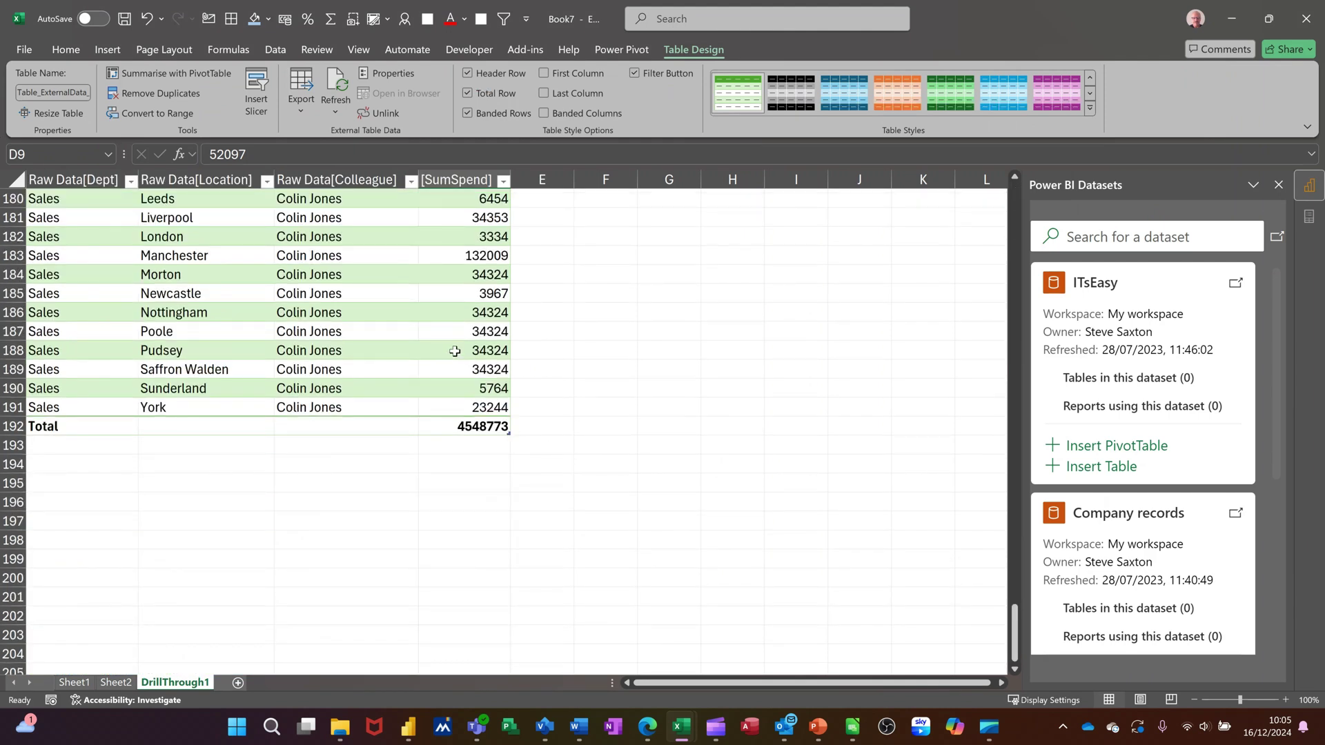
scroll(449, 352, up, 6)
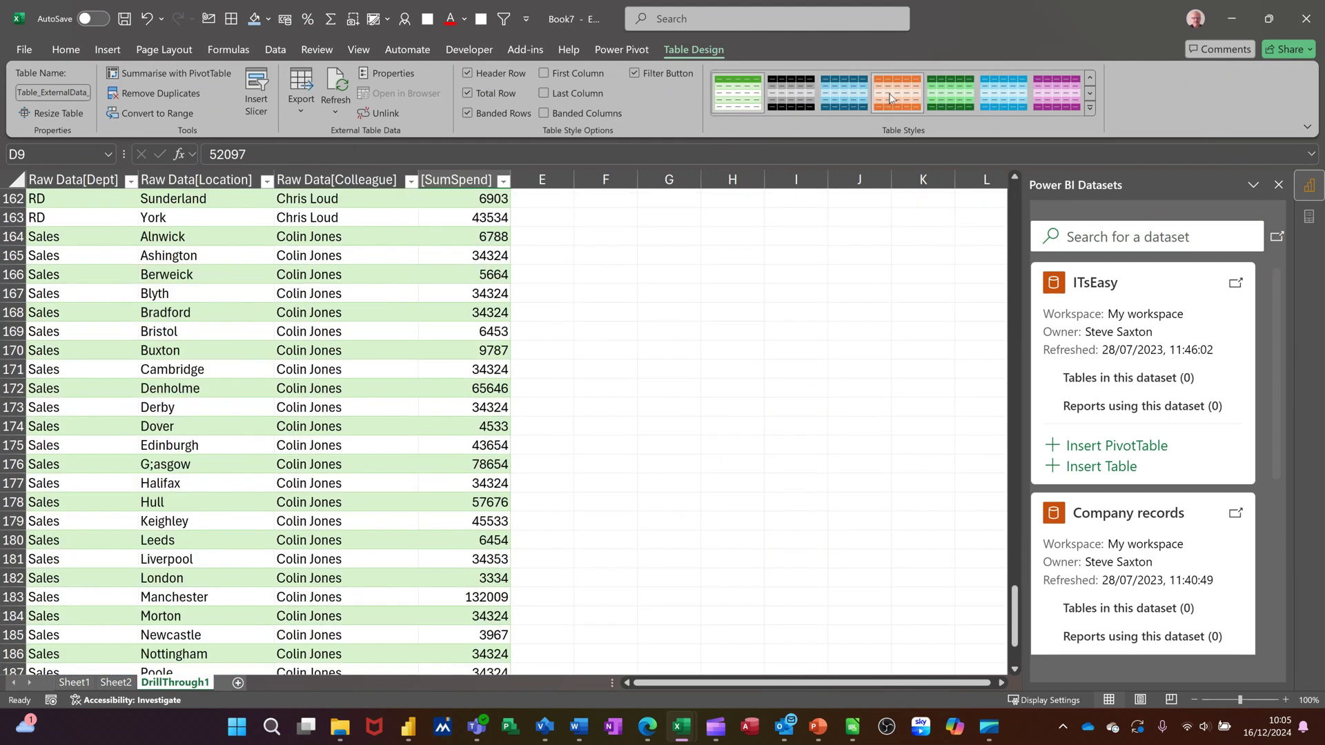
scroll(603, 253, up, 15)
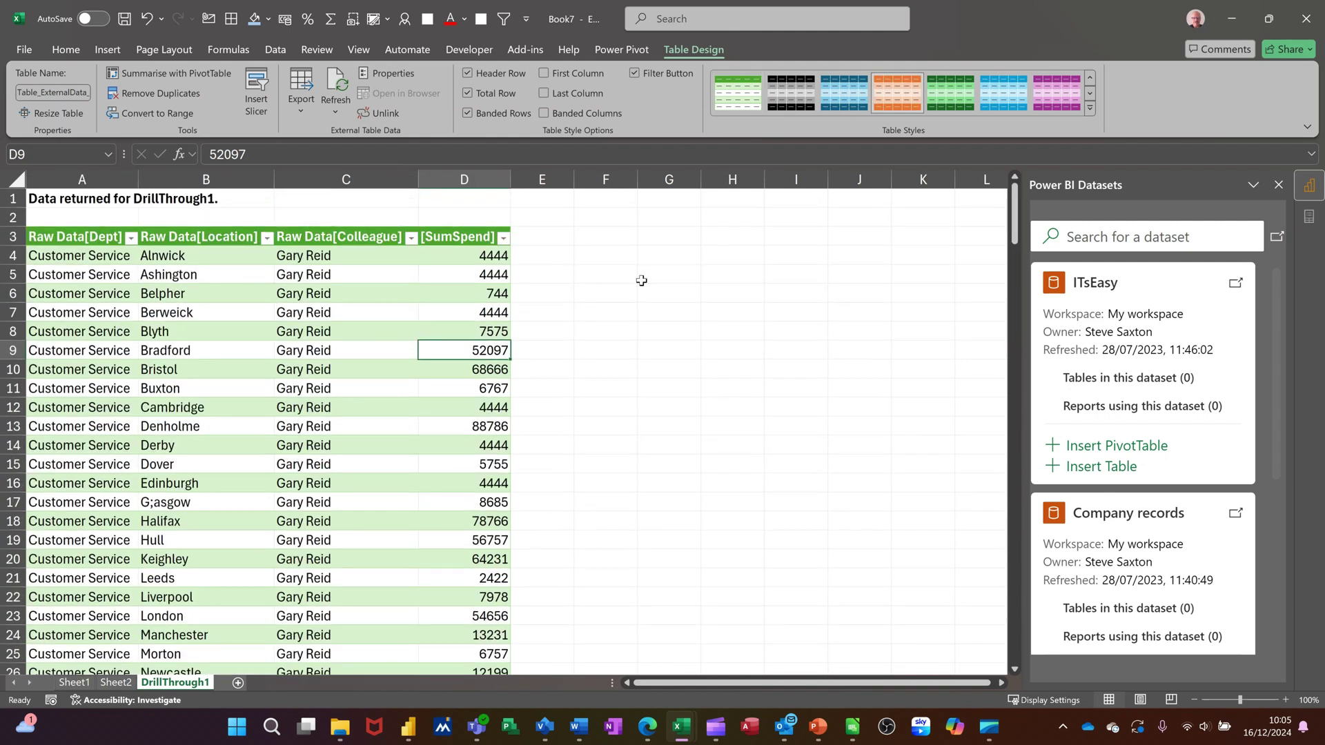
click(894, 97)
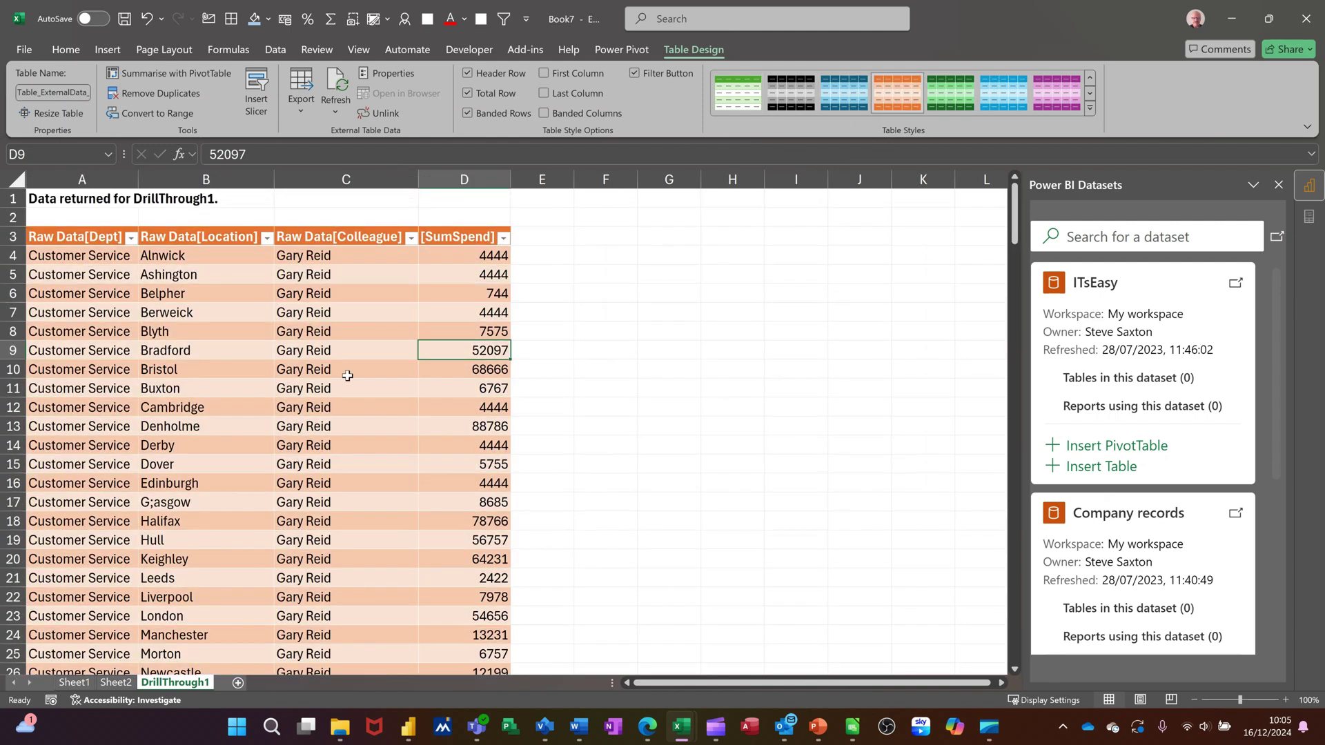
Refresh the connected table's data from Power BI.
click(219, 334)
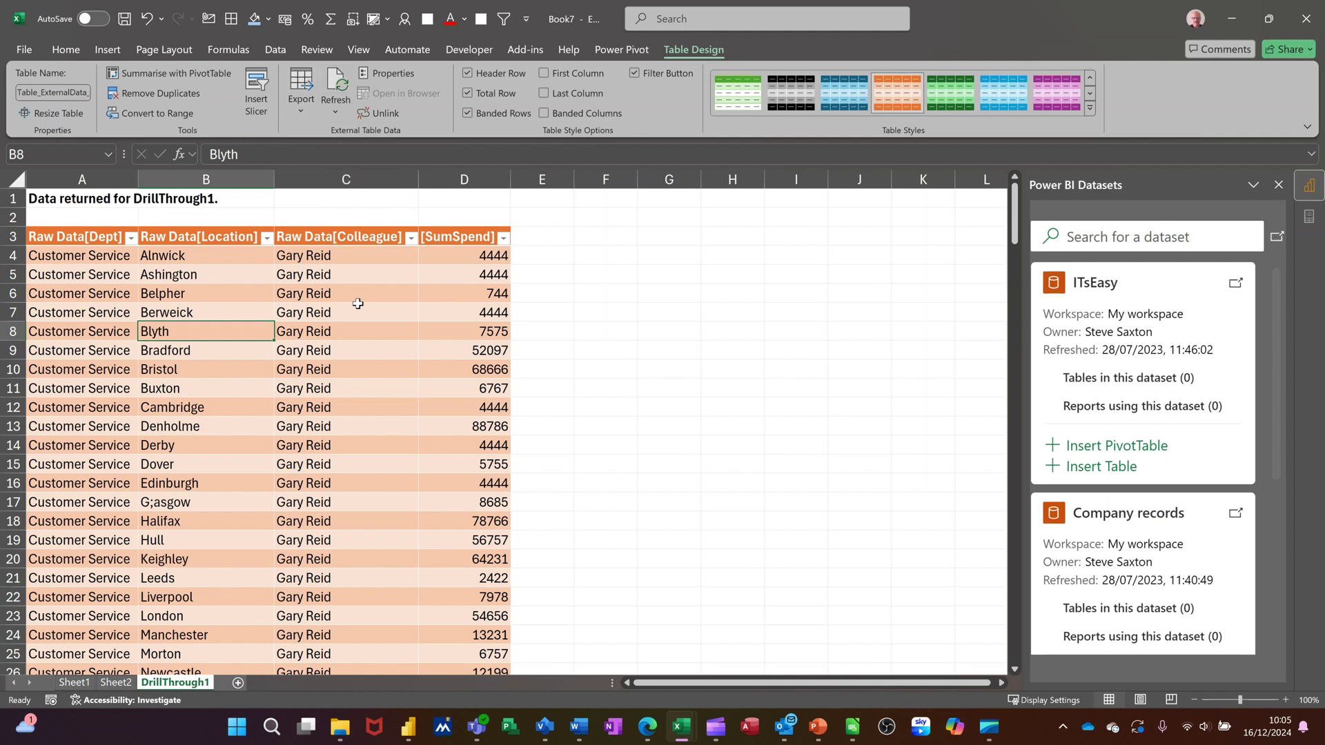
right_click(356, 312)
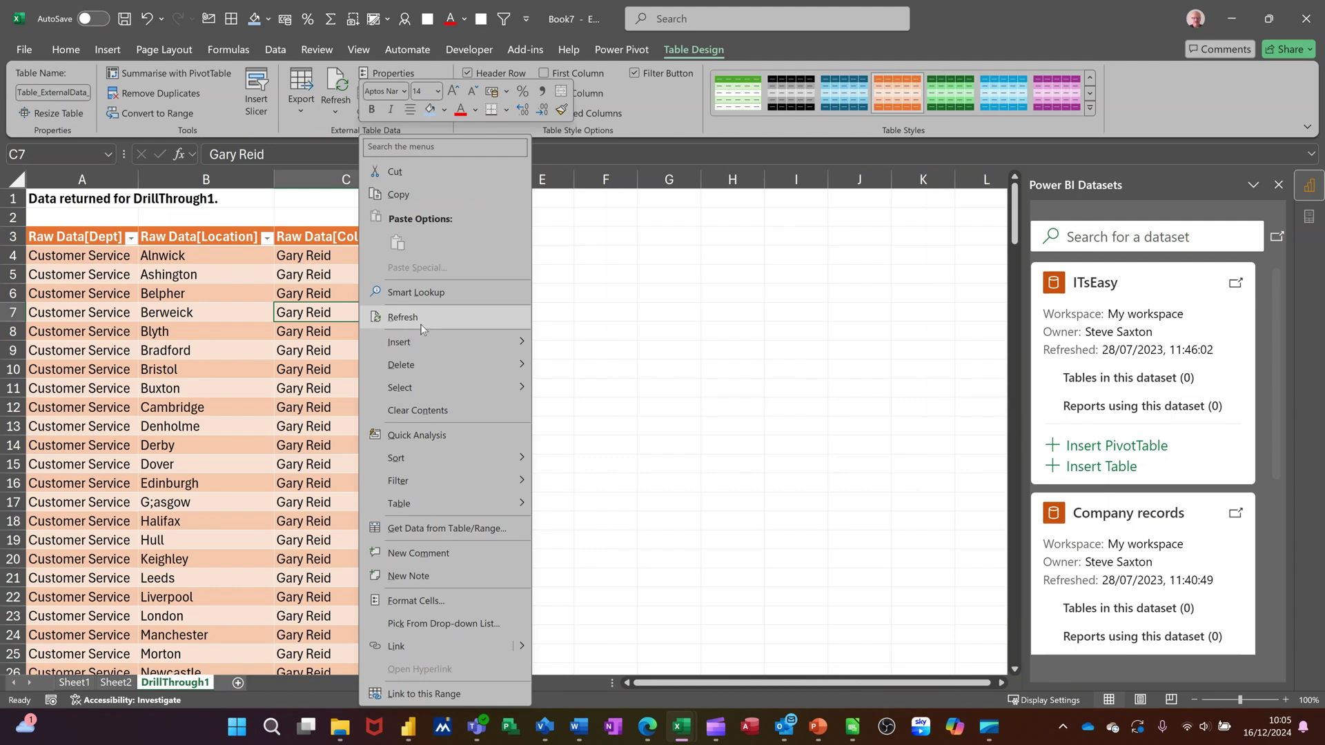
click(421, 324)
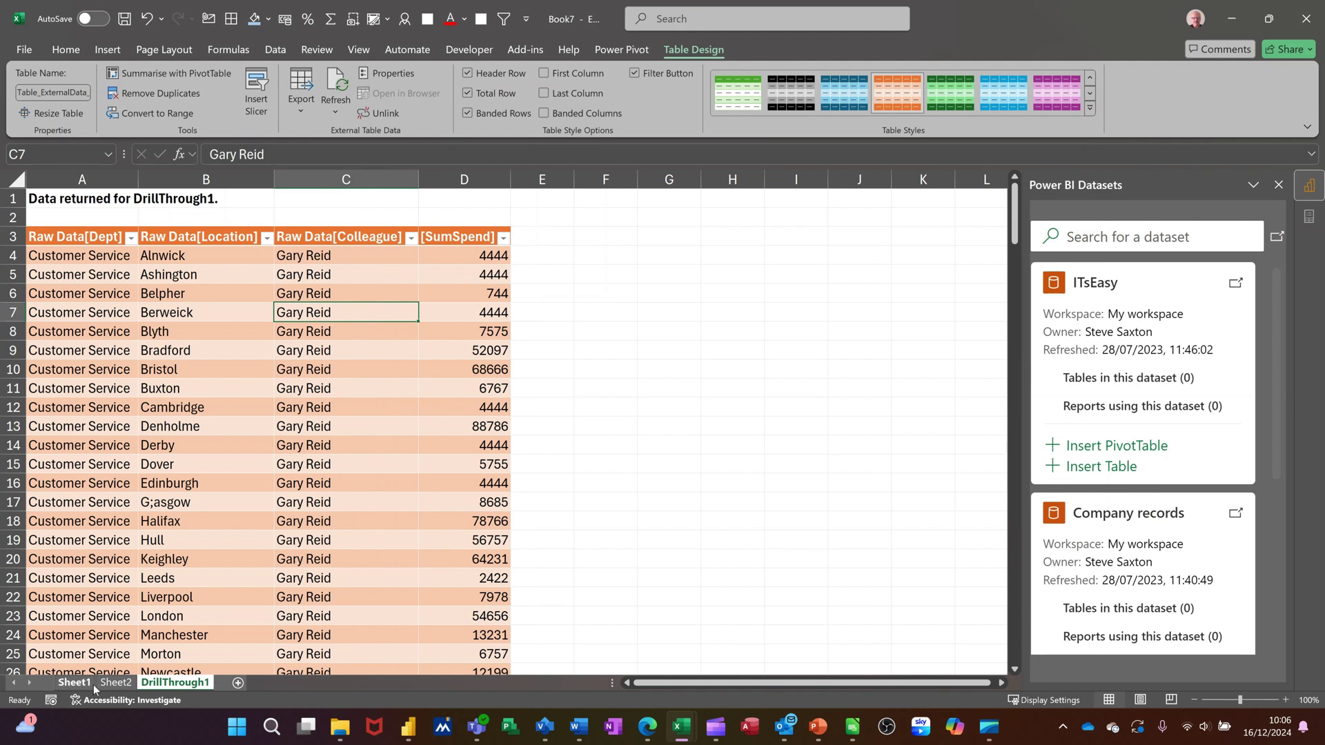
Add a new Sheet3 and start an Insert > PivotTable From Power BI.
click(238, 683)
click(138, 219)
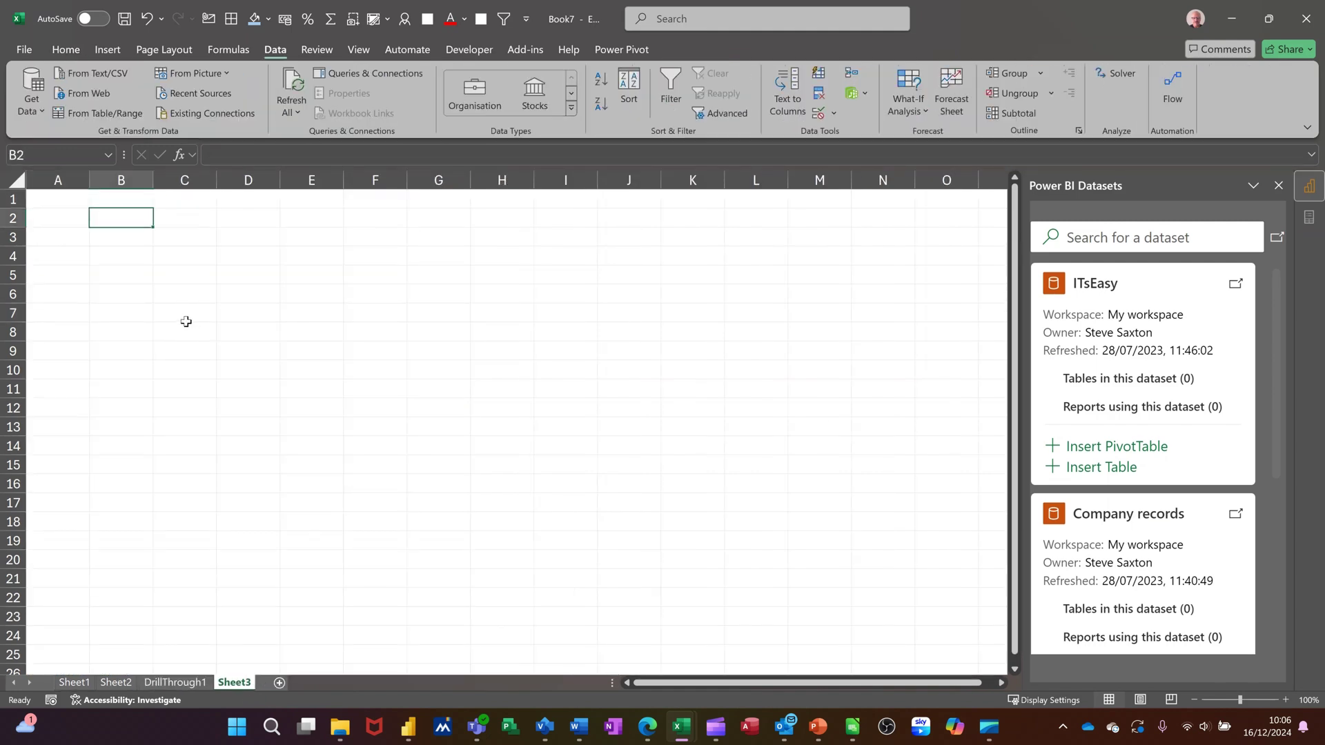
click(108, 52)
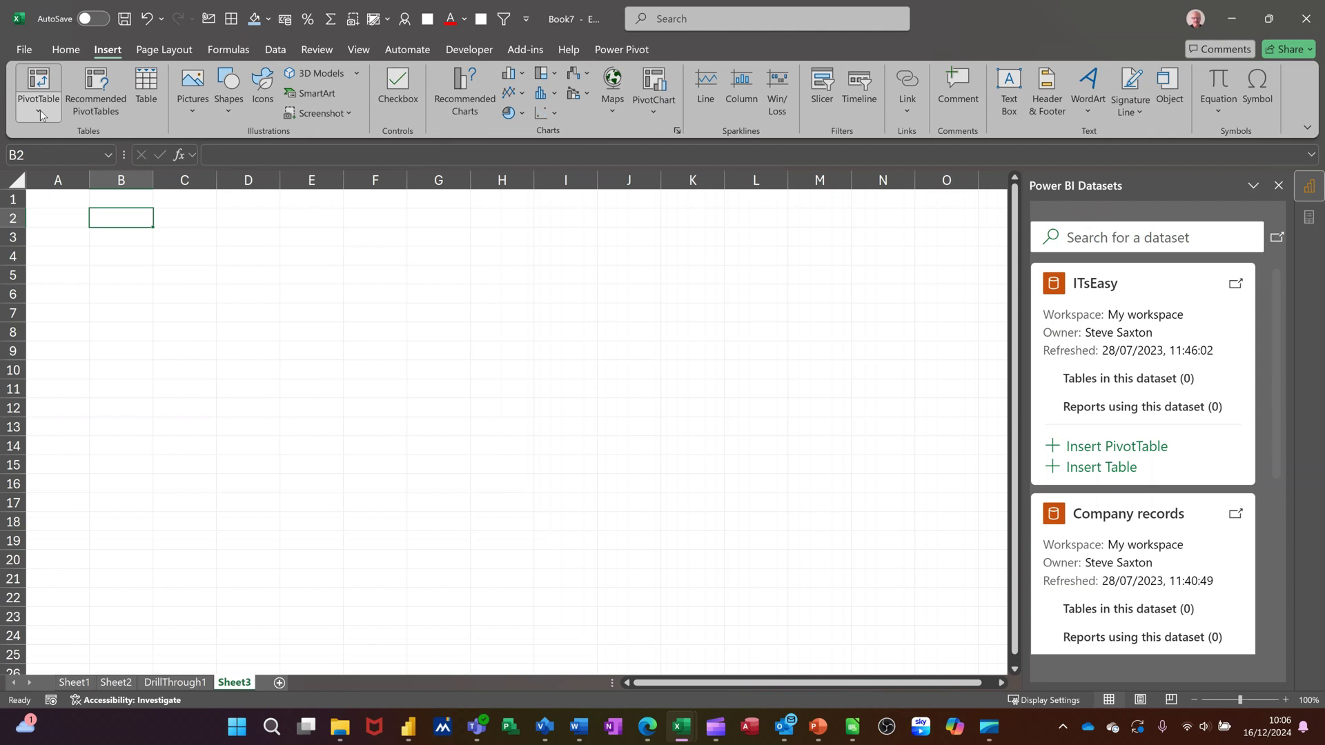
click(40, 111)
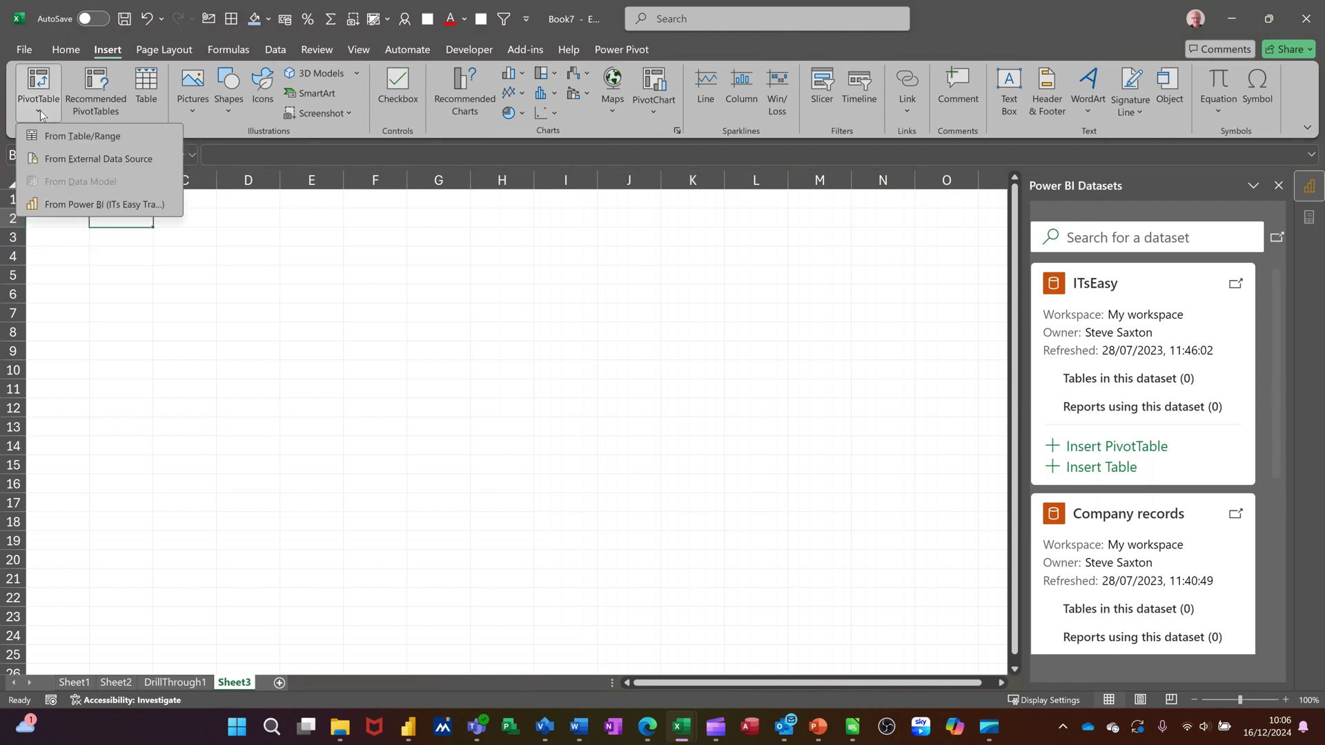
click(69, 210)
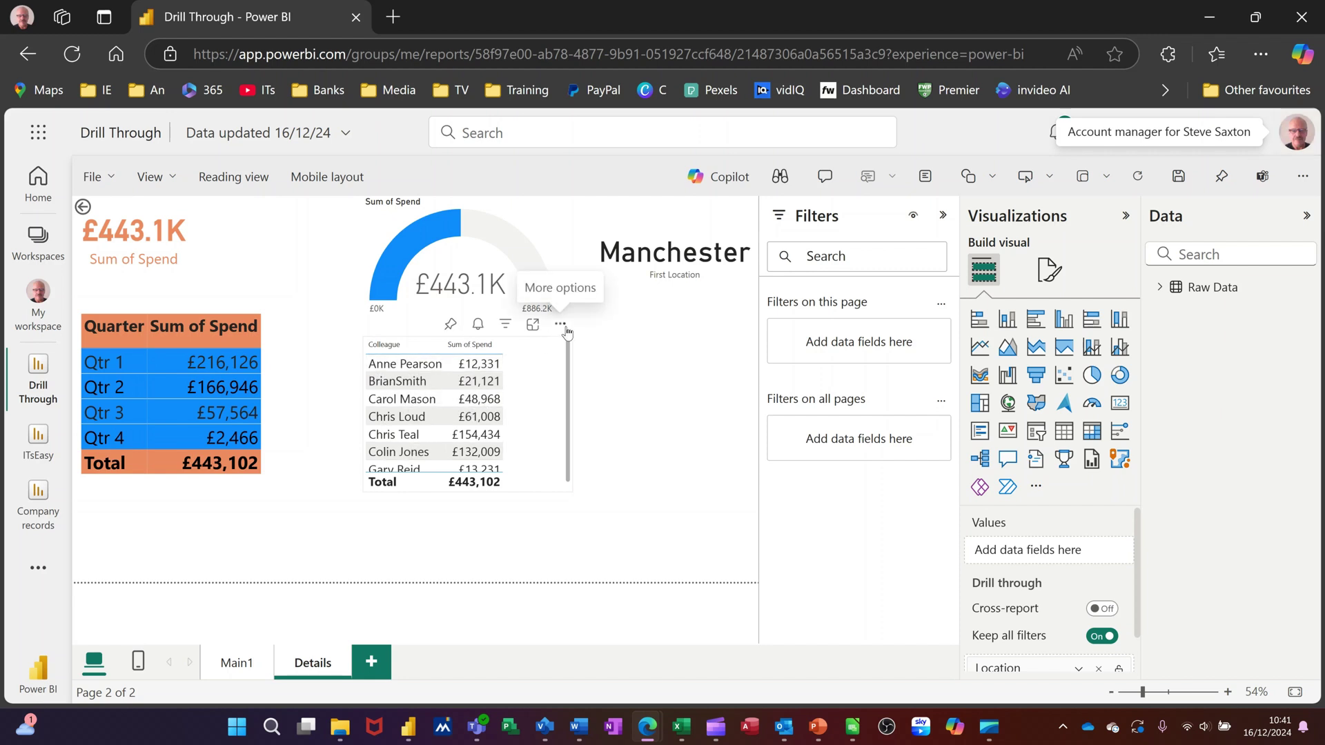
Choose Export data from the colleague spend table's More options menu.
click(565, 329)
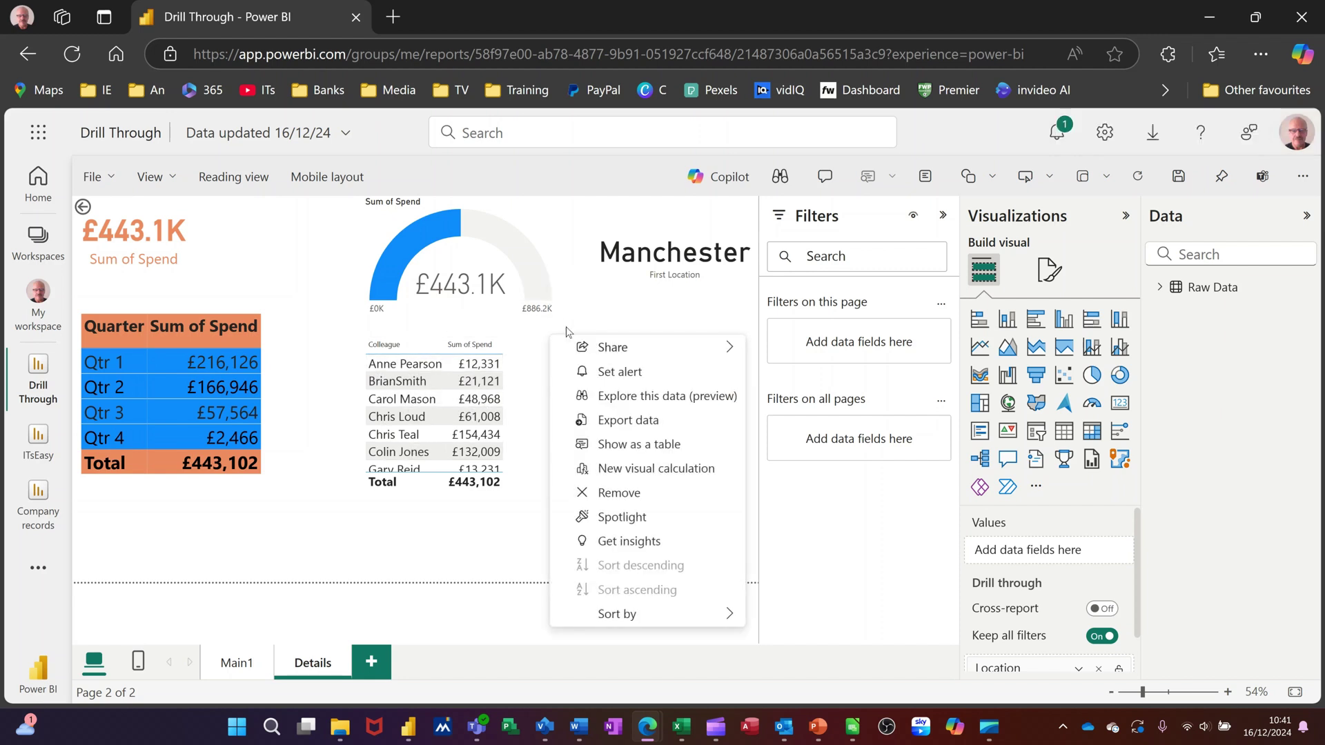
click(619, 421)
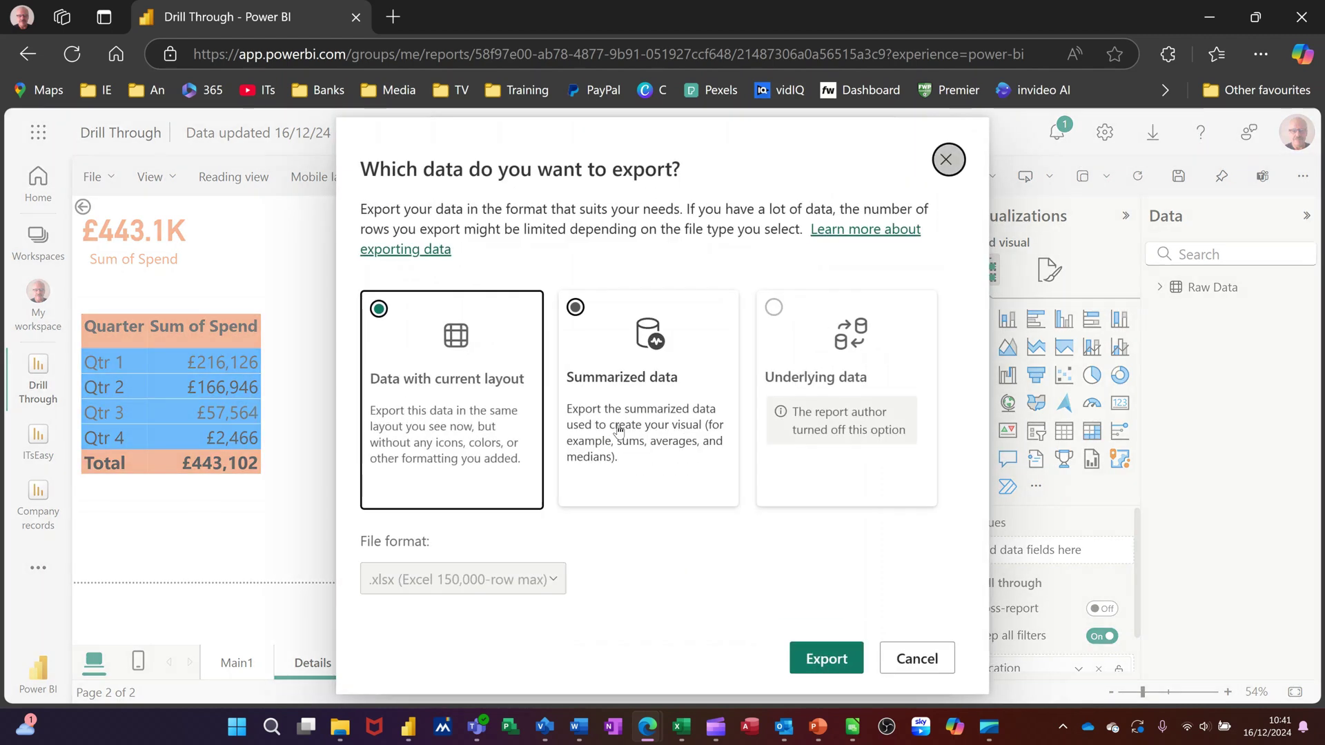
Export summarized data as .xlsx (Excel) with live connection.
click(639, 386)
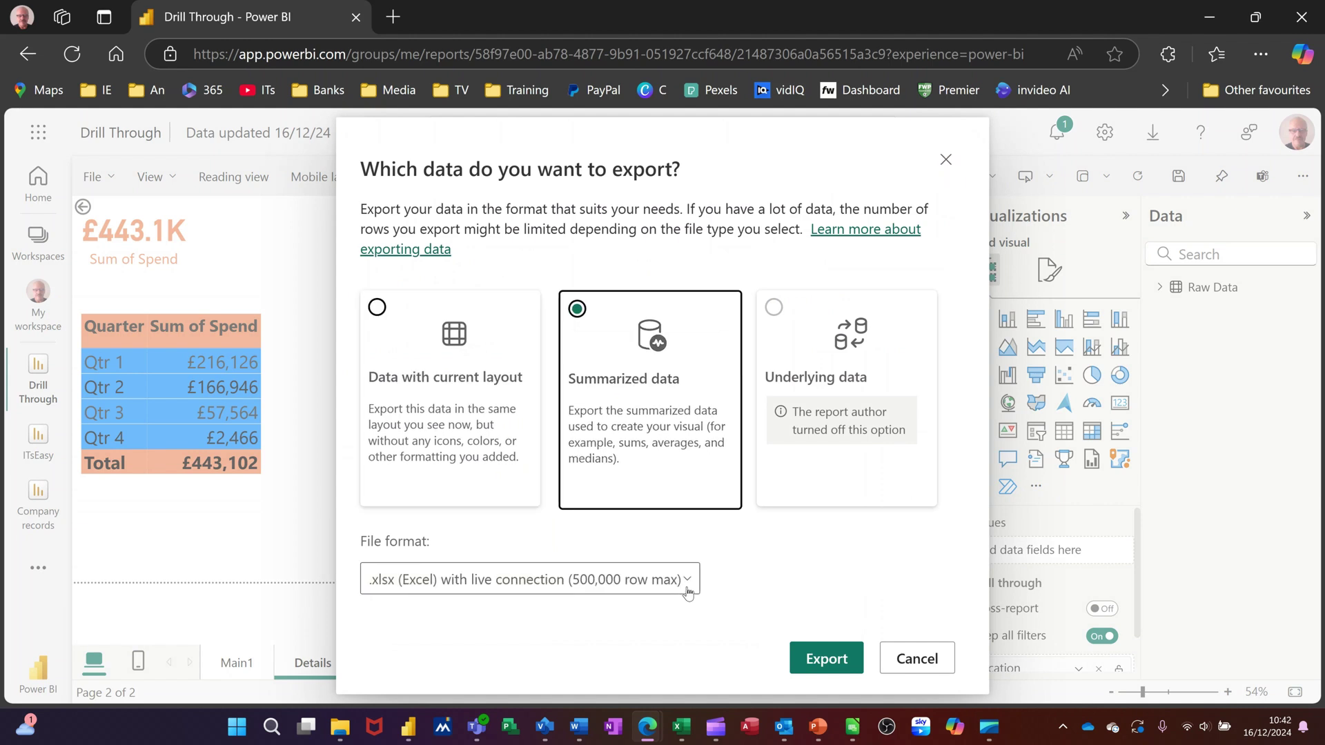
click(689, 588)
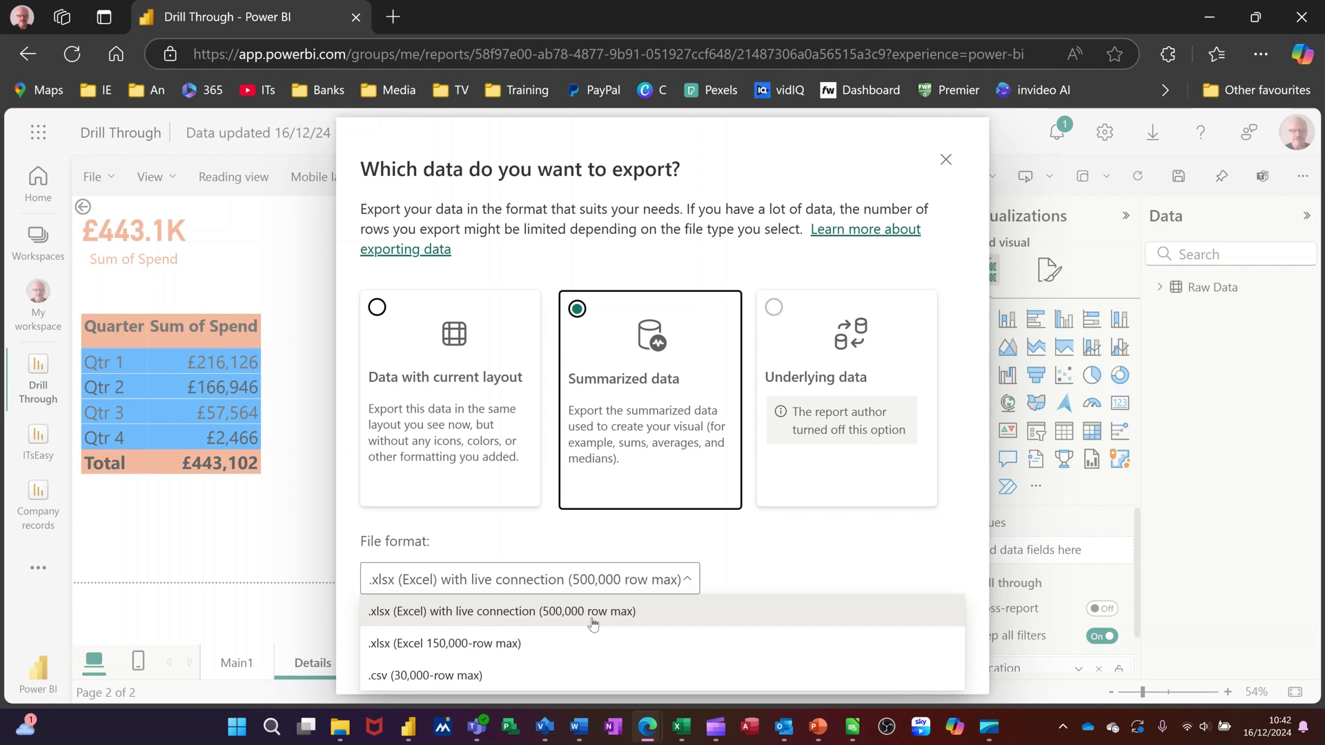
click(541, 617)
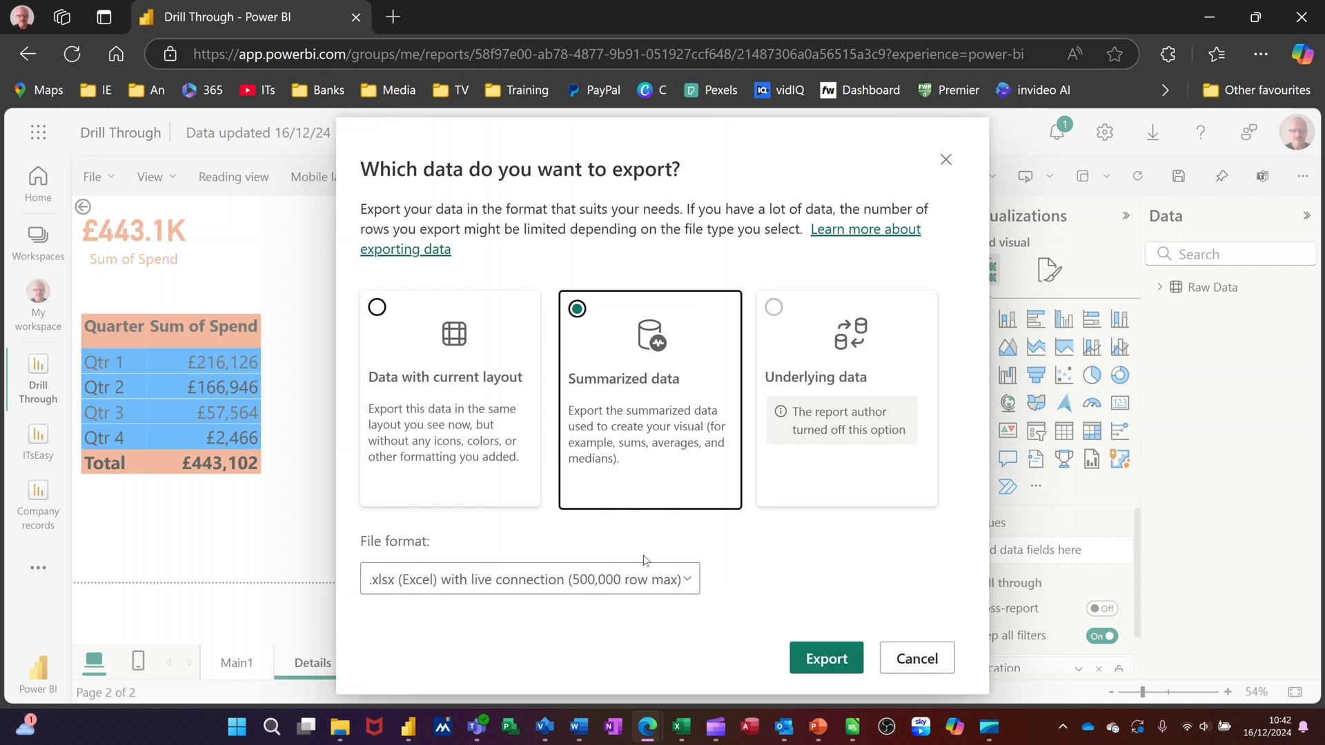
click(821, 659)
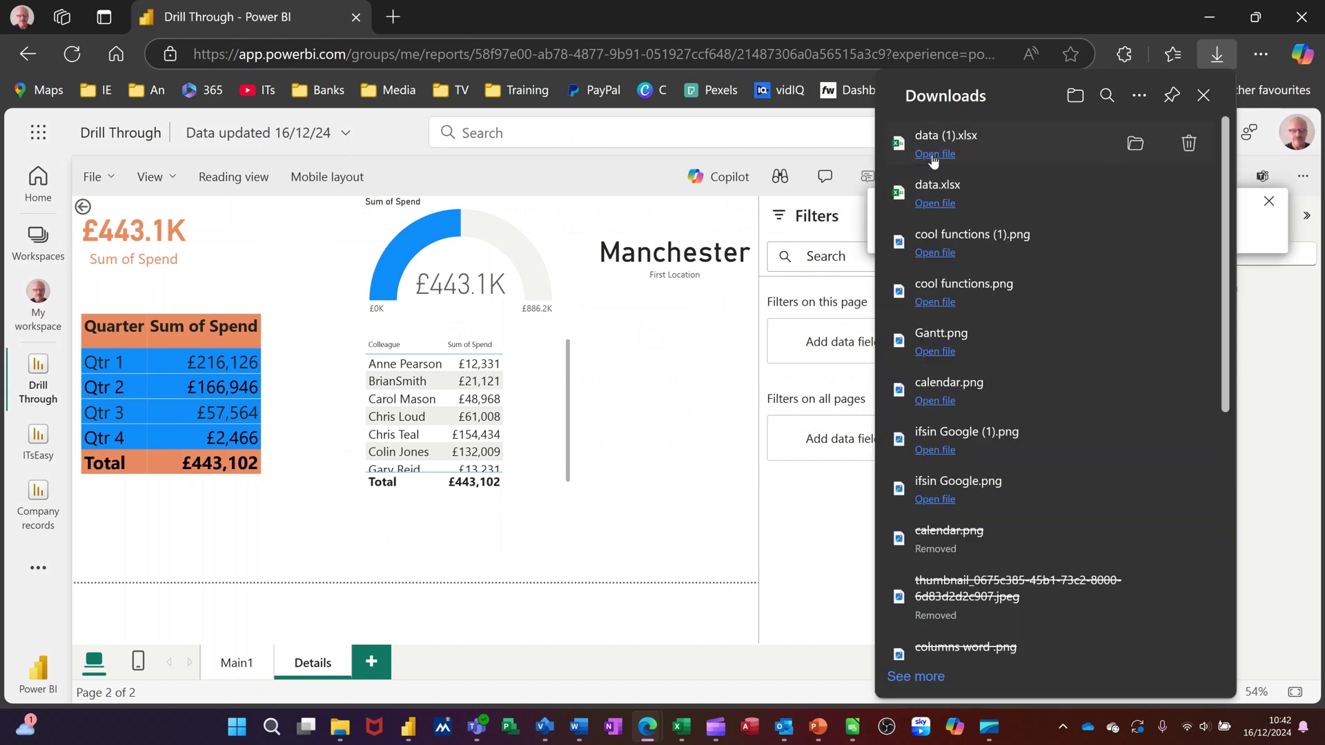
Open the downloaded data (1).xlsx export in Excel from Edge's Downloads list.
click(933, 155)
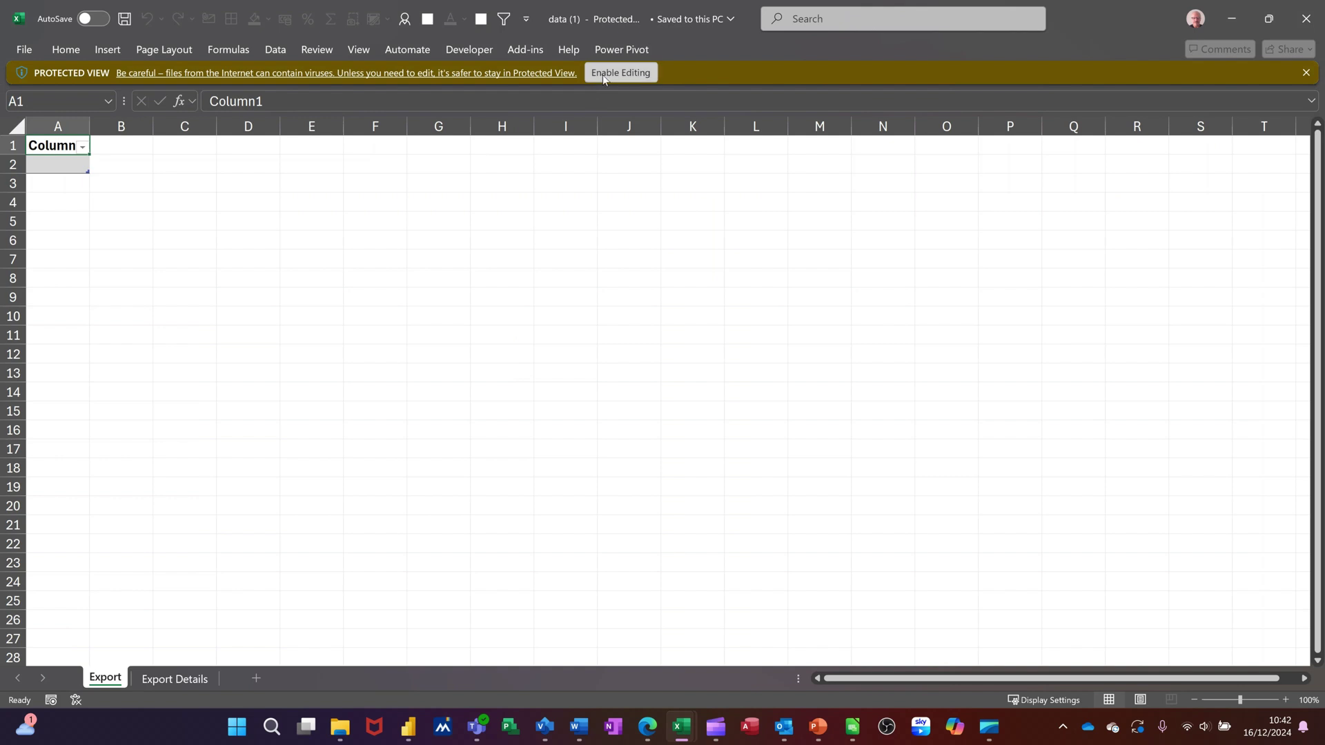
Enable editing and external content so the Export sheet lists seven colleagues' SumSpend values.
click(603, 75)
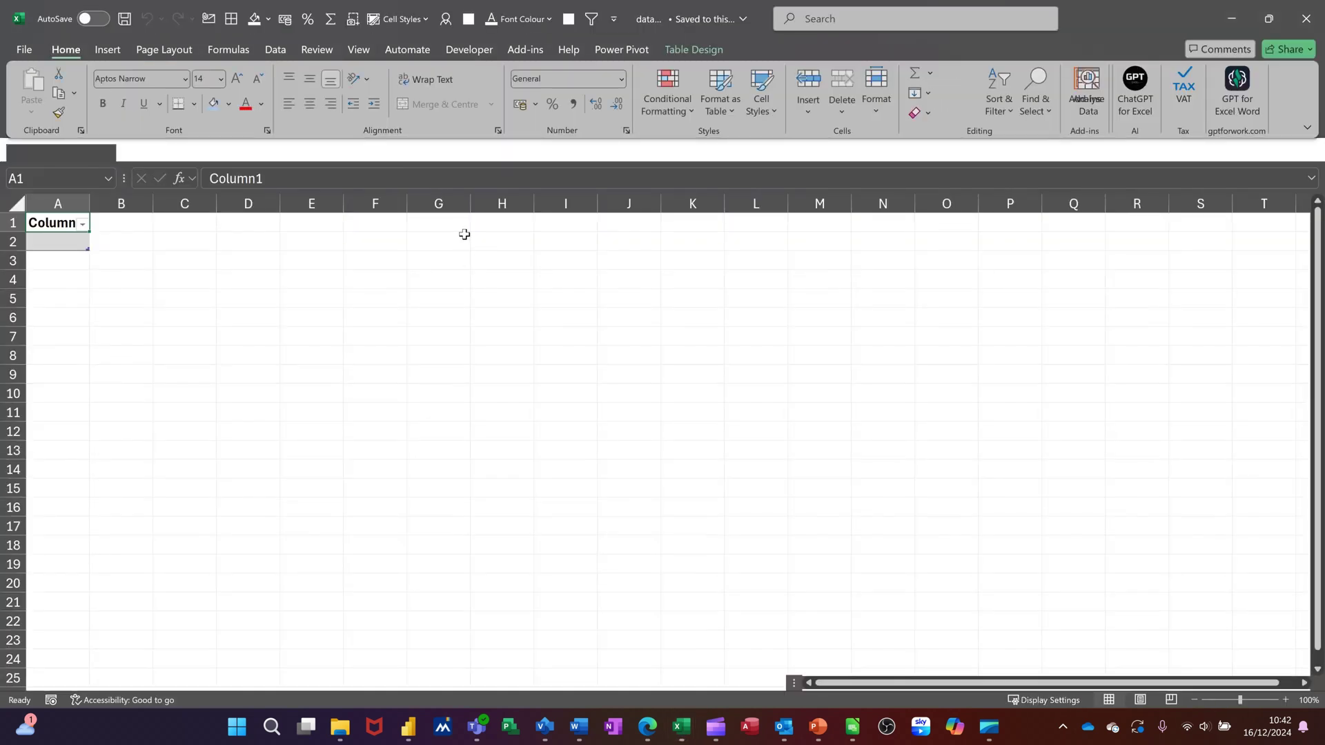
click(367, 150)
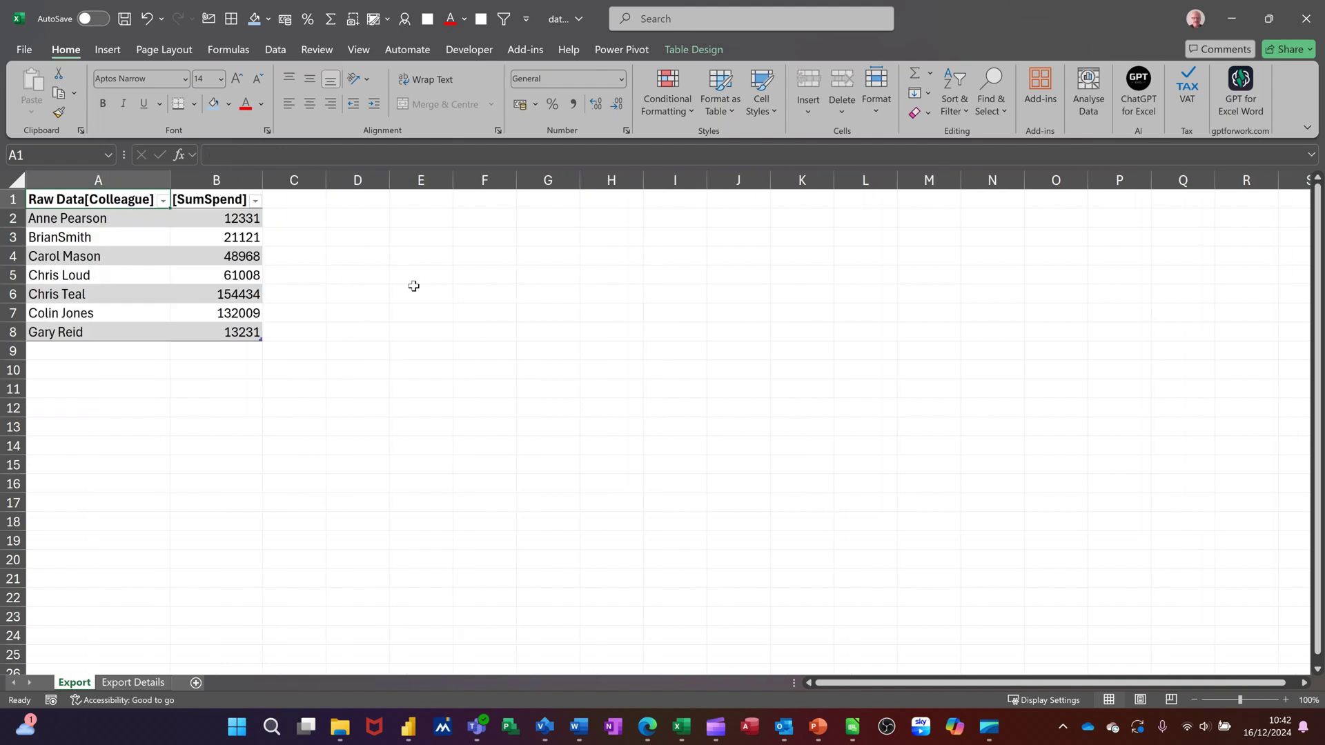
click(231, 241)
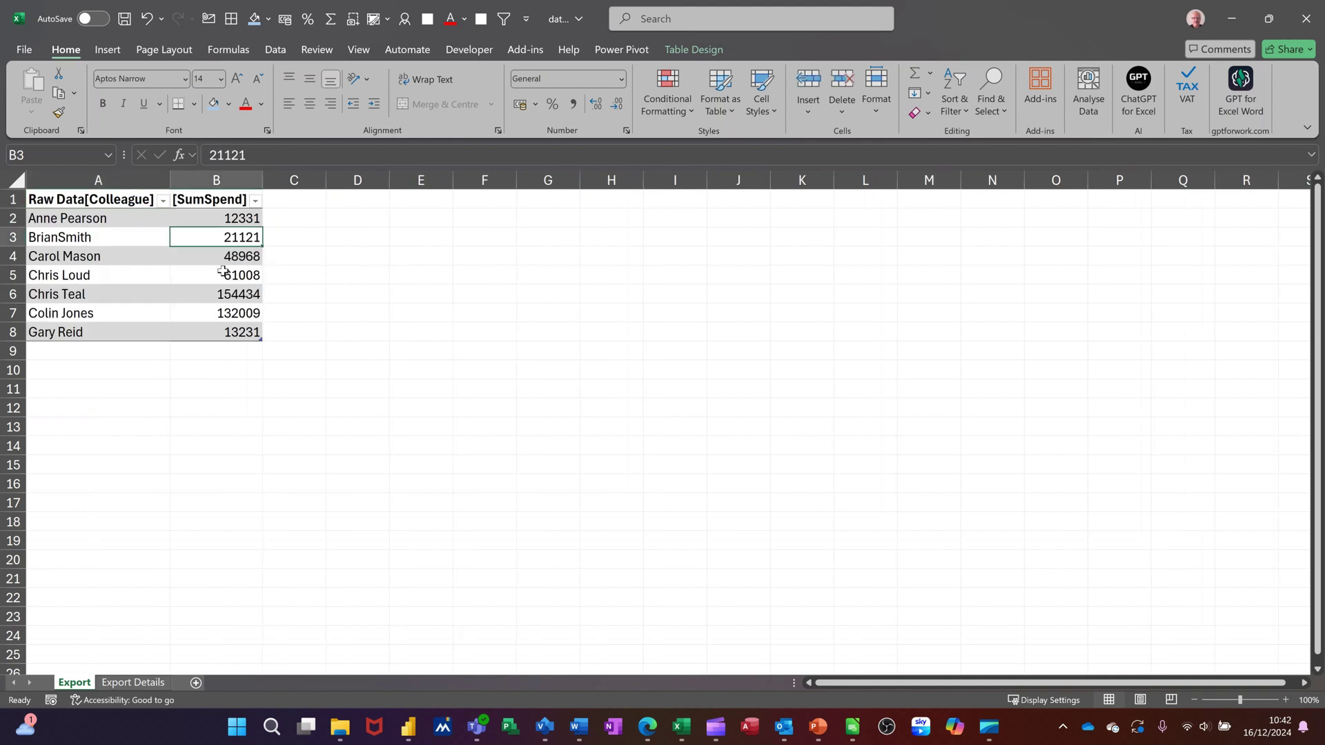
Show the Data tab's connection and Refresh All options for the exported sheet.
click(276, 50)
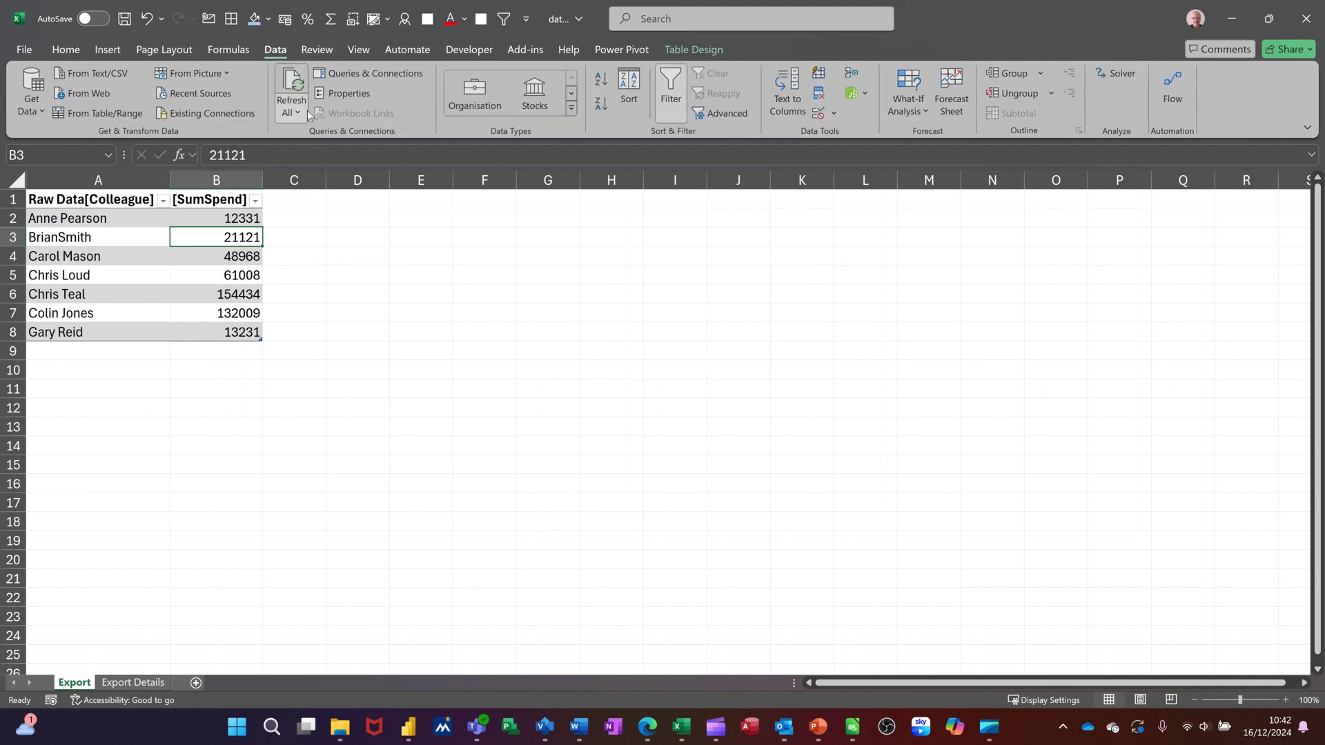